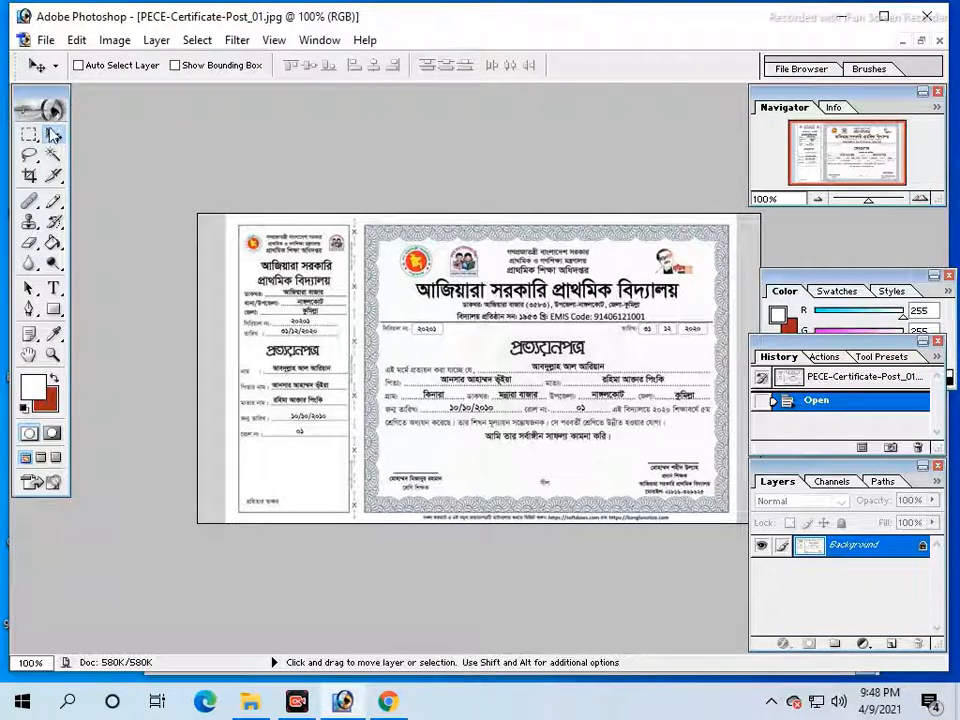
Step: Examine the certificate's header, body text and border at 200% zoom
click(421, 303)
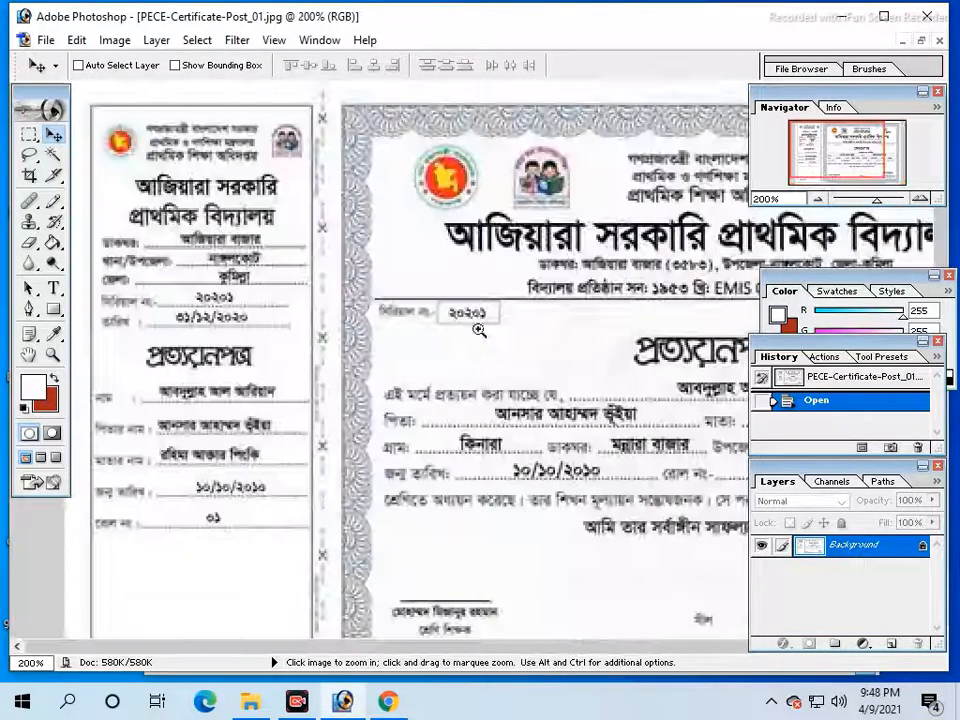
drag(544, 347, 198, 312)
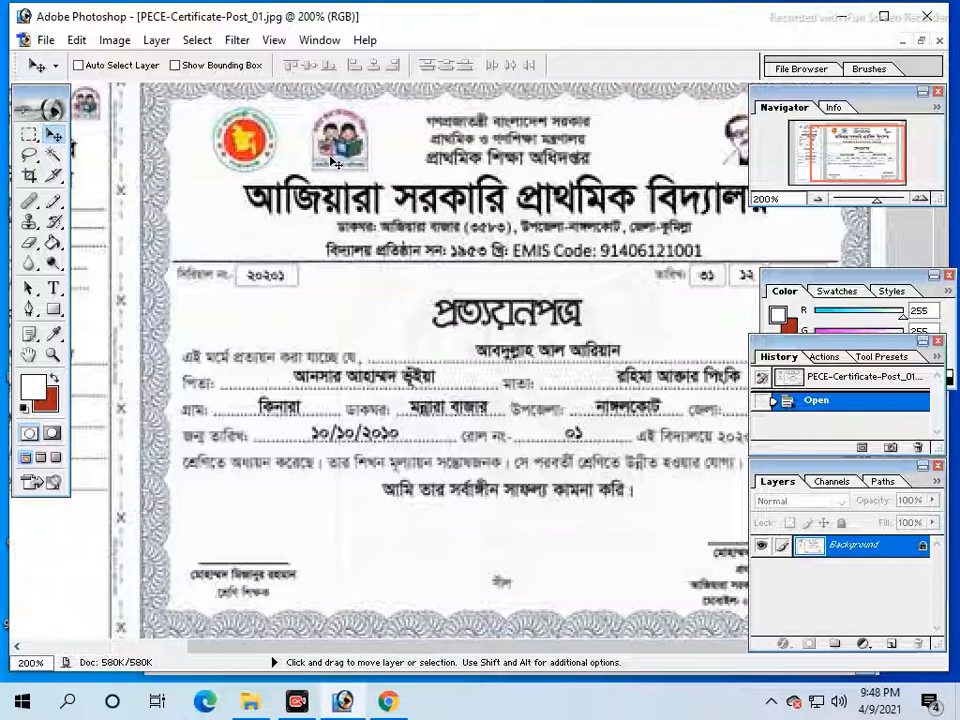
key(space)
drag(536, 345, 407, 317)
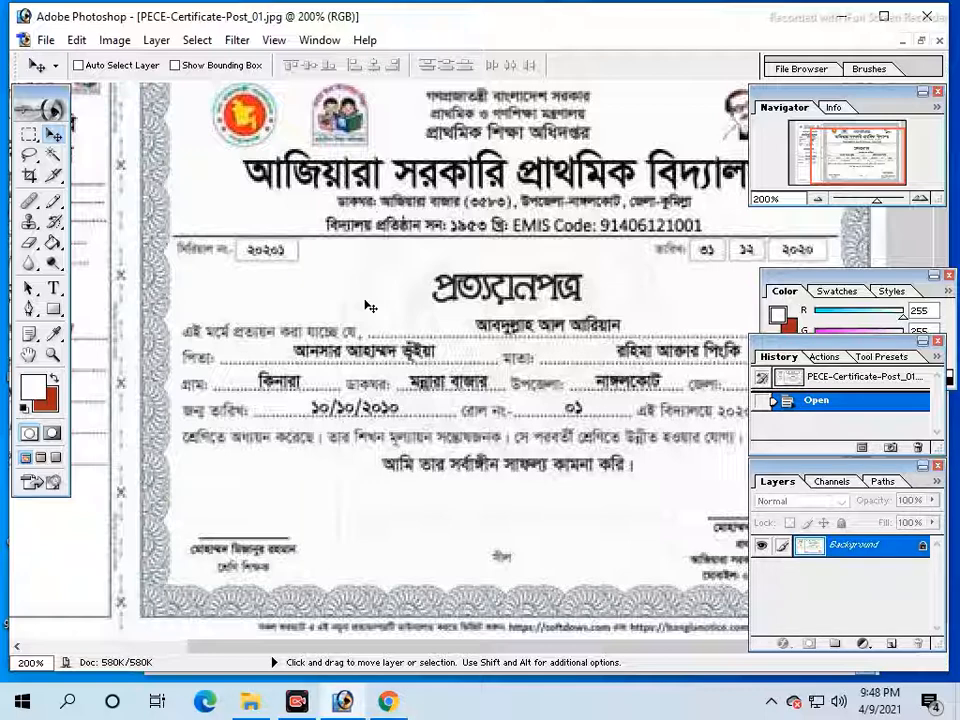
key(z)
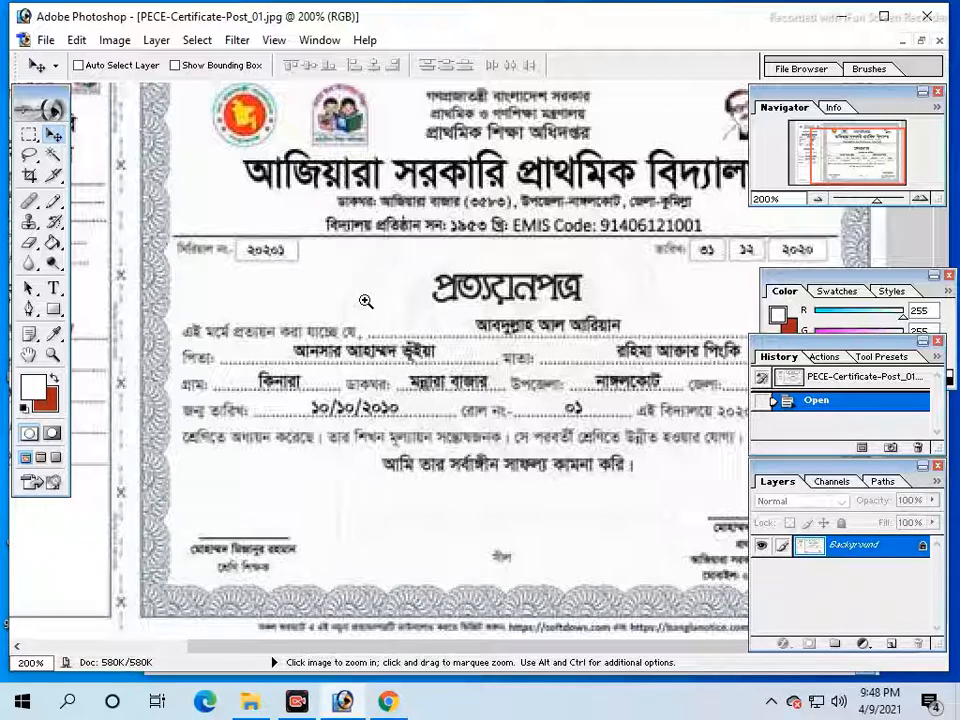
key(alt)
alt+click(366, 301)
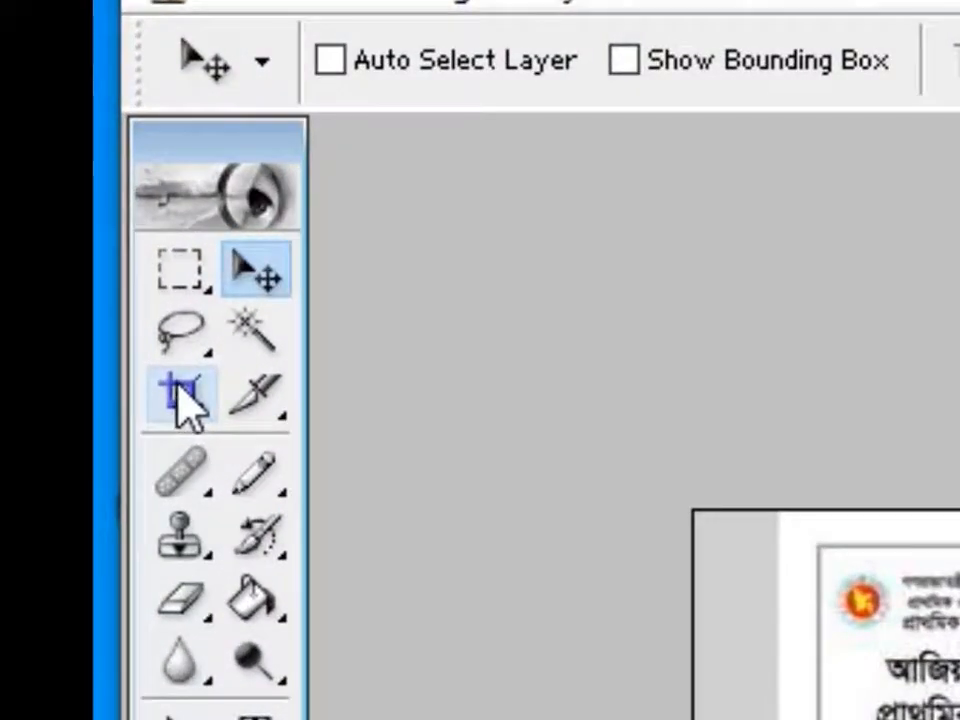
Step: Crop the image to the main bordered certificate, cutting off the narrow counterfoil beside it
click(182, 393)
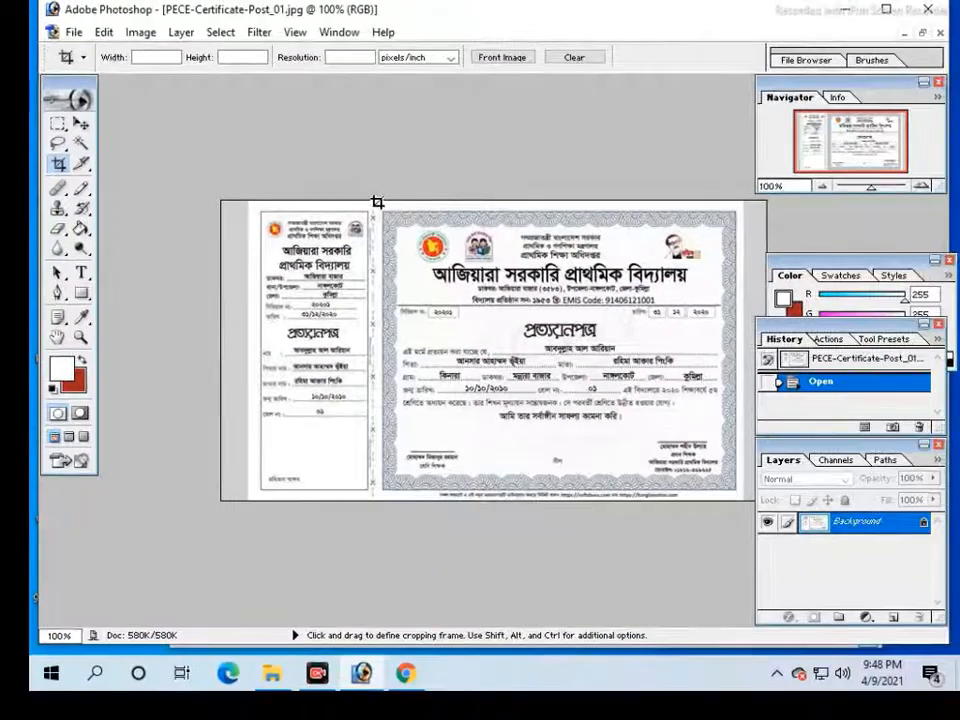
drag(379, 227, 741, 495)
key(Return)
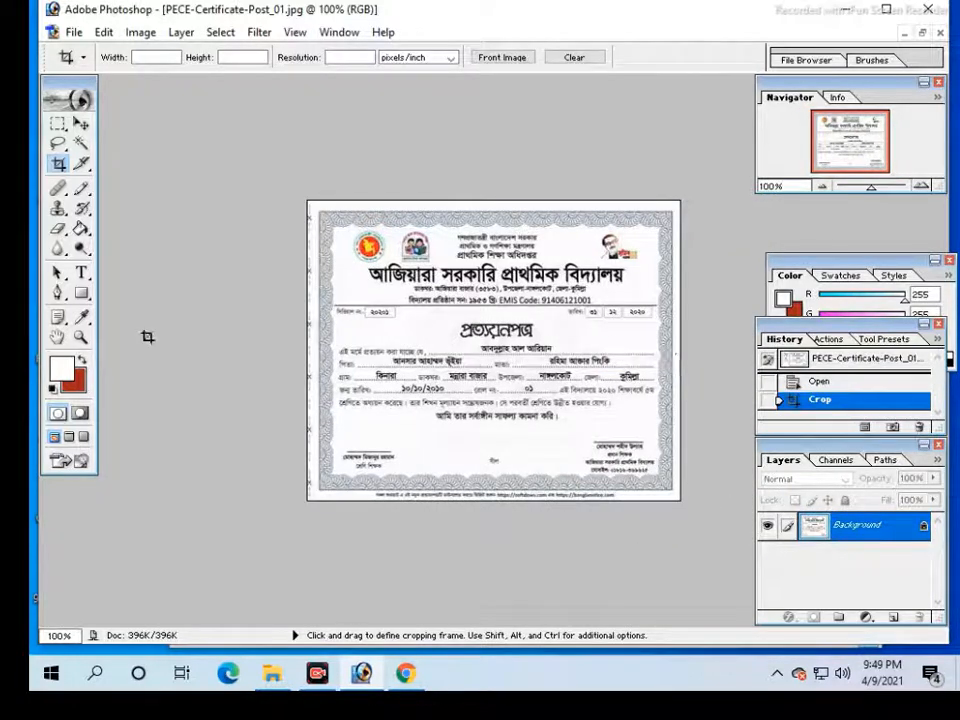
click(80, 122)
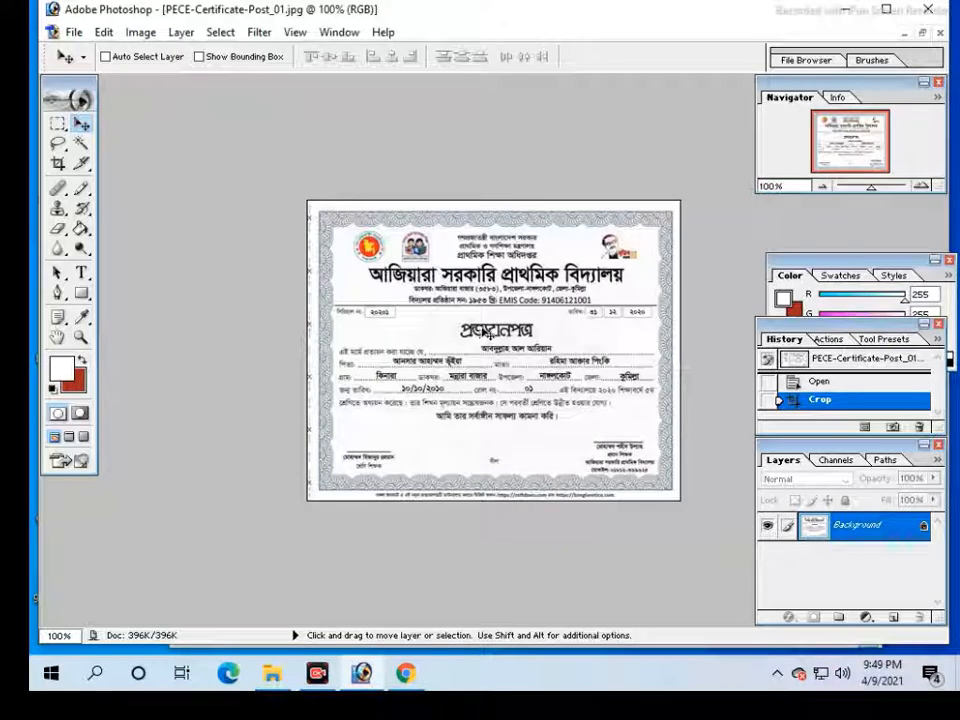
Step: Marquee-select a blank stretch of the student name's dotted line, duplicate it across the lower part of the name, and deselect
key(z)
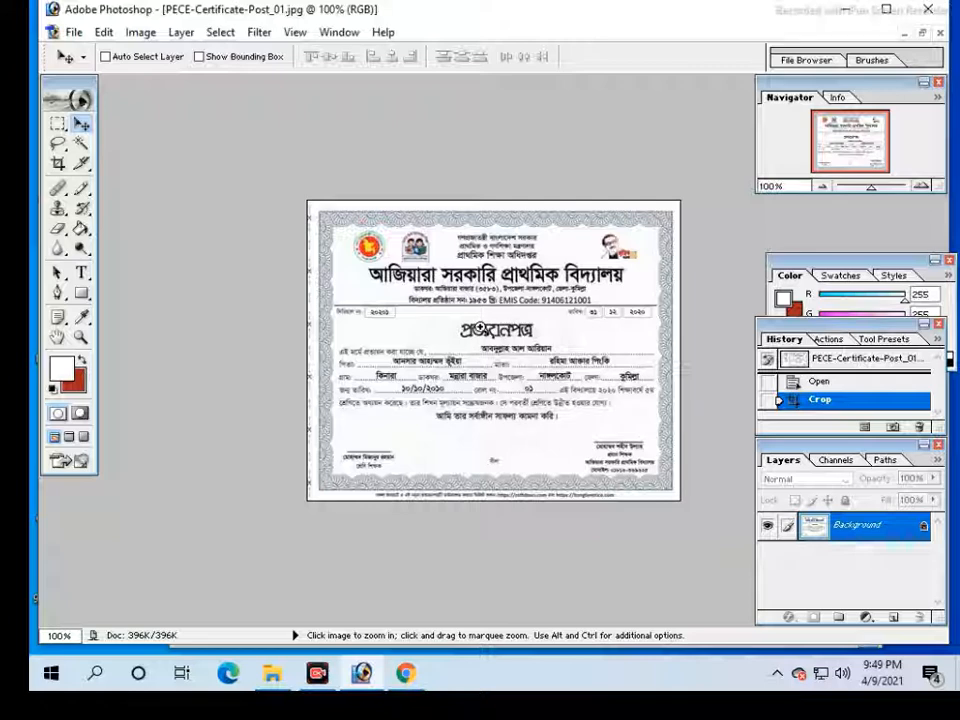
click(485, 333)
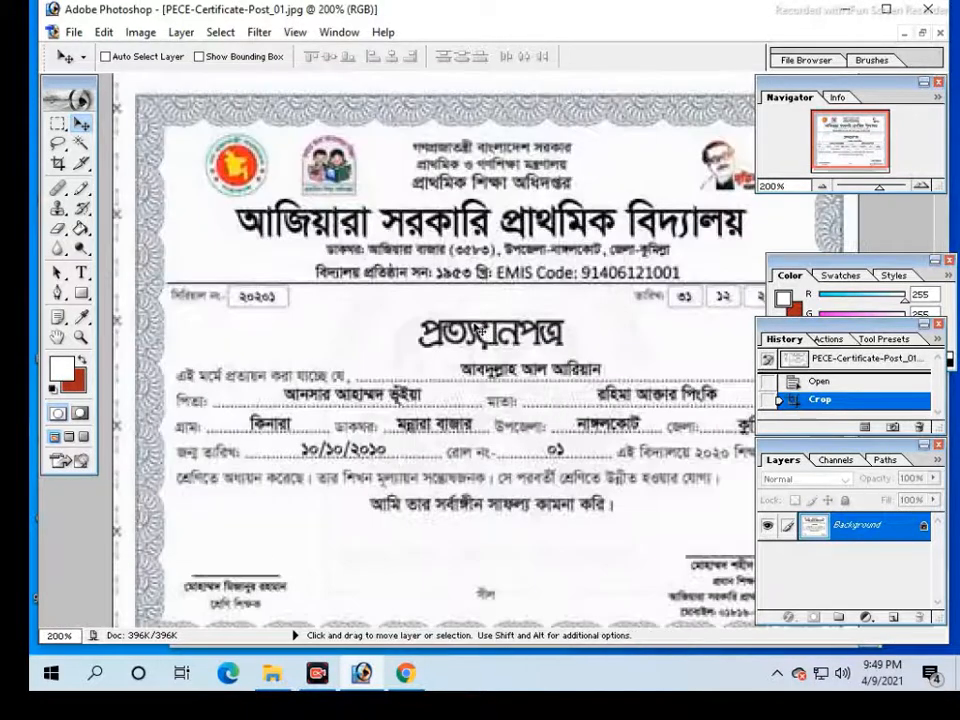
drag(485, 336, 354, 266)
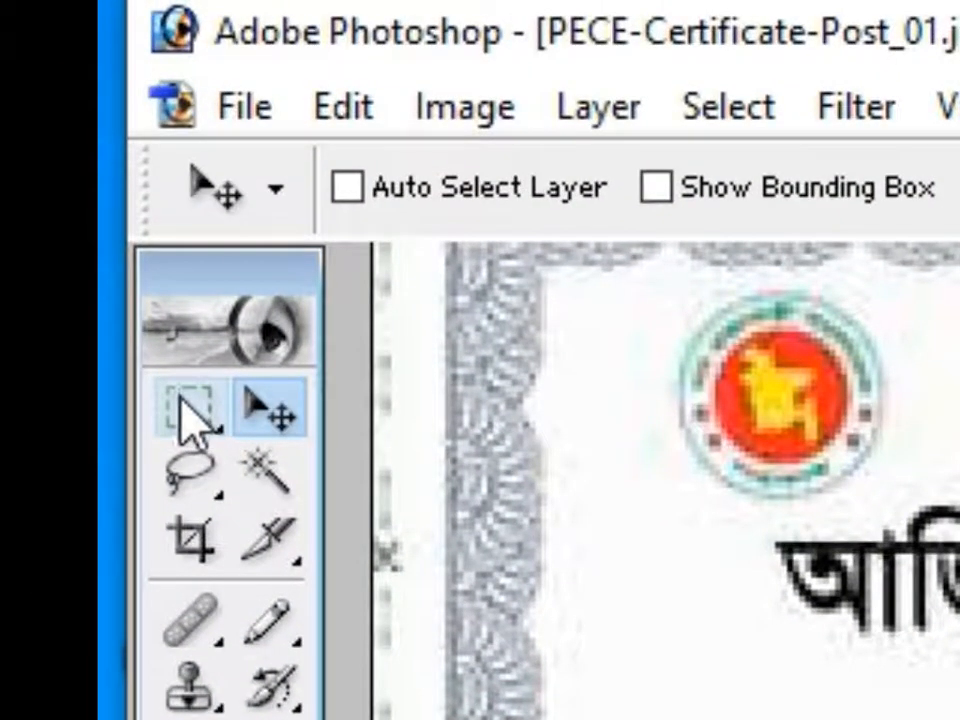
click(185, 405)
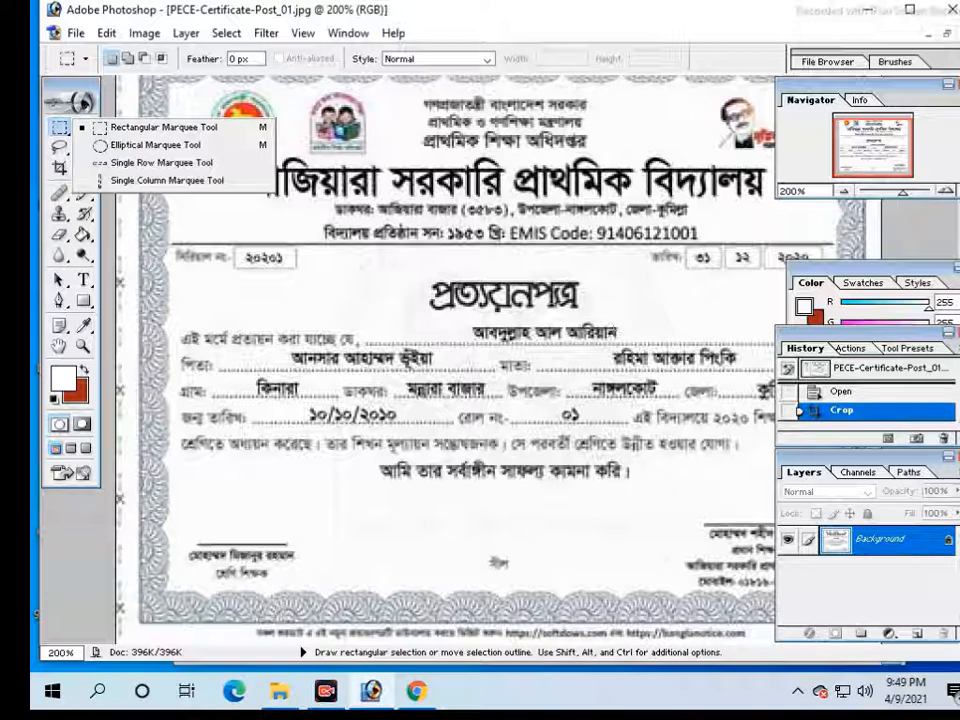
click(366, 335)
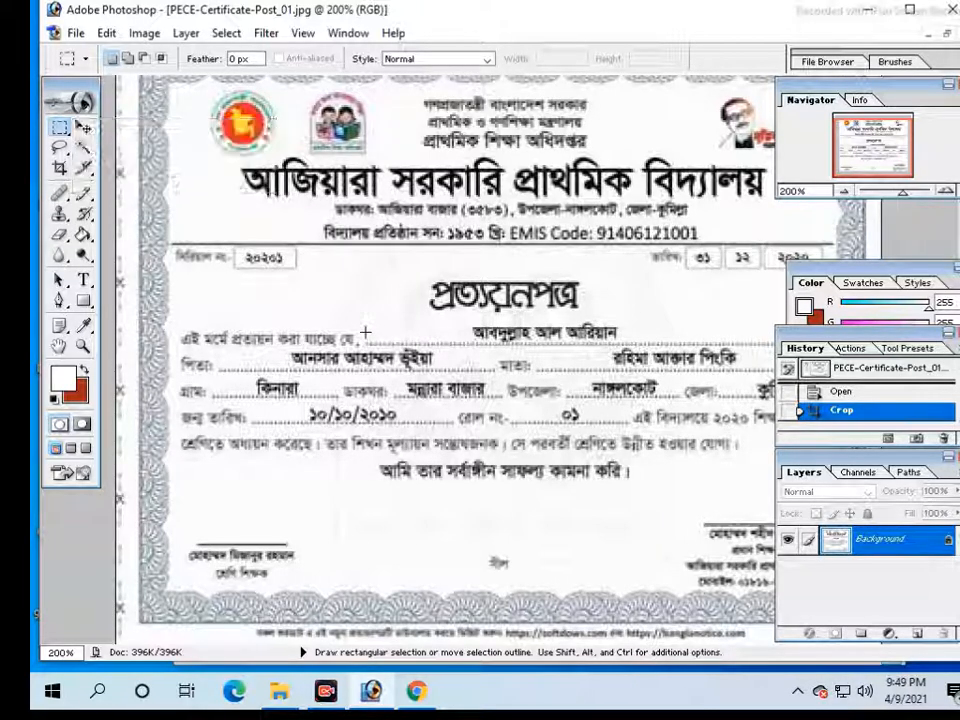
drag(365, 333, 456, 346)
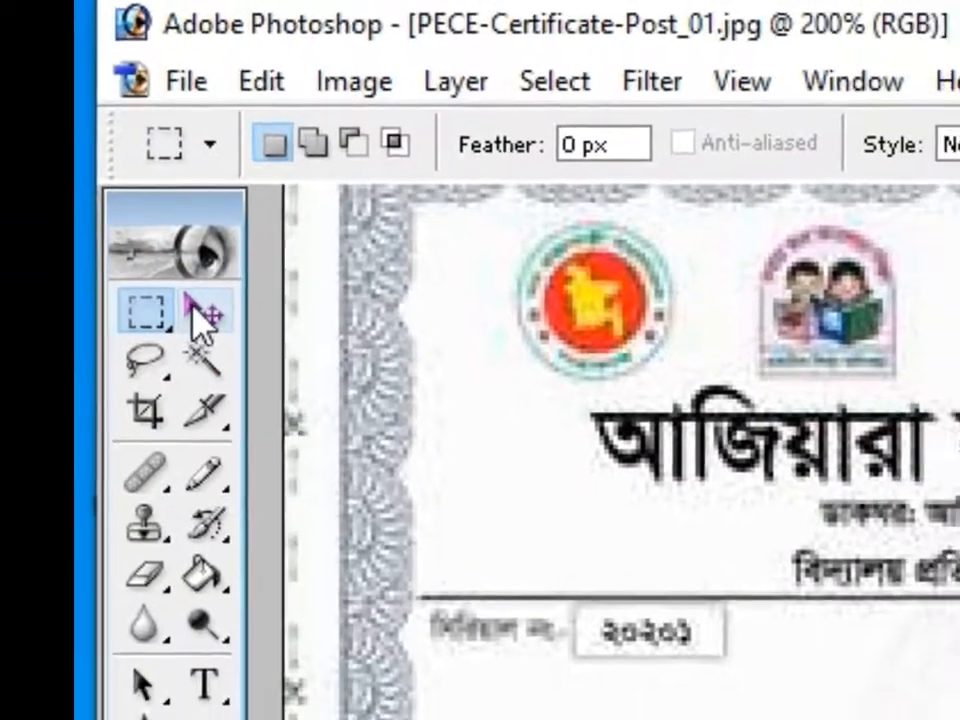
click(218, 340)
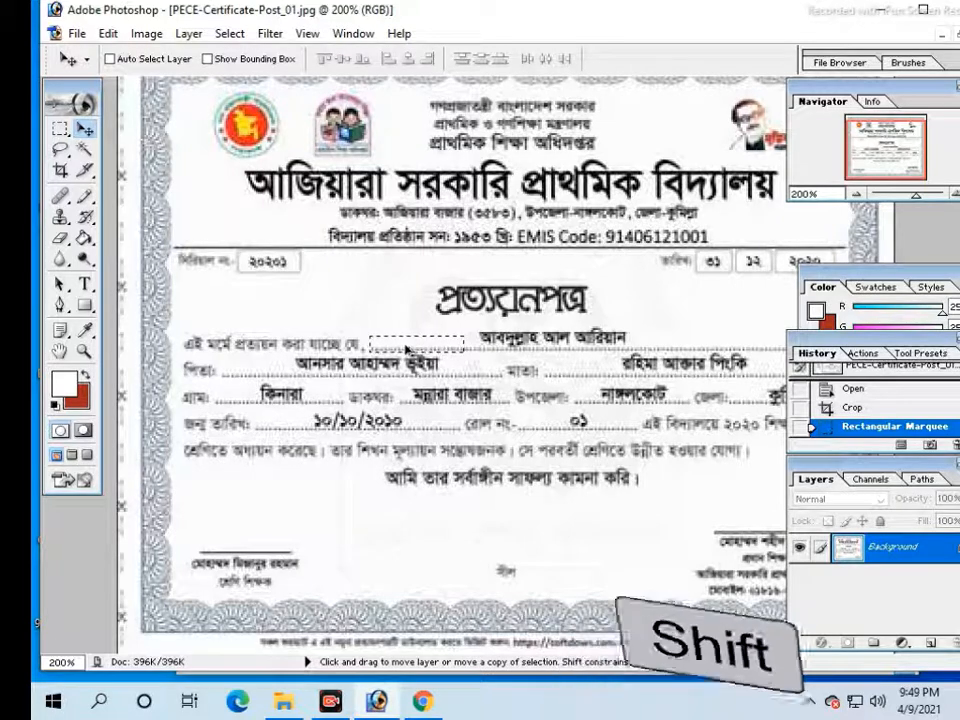
drag(407, 349, 596, 347)
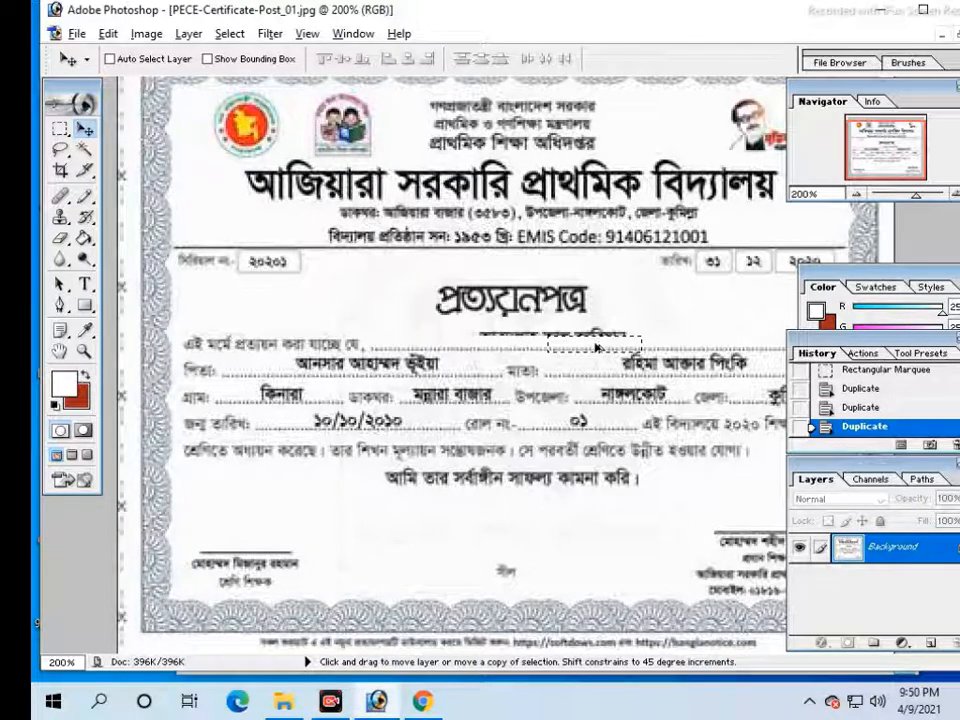
key(ctrl+d)
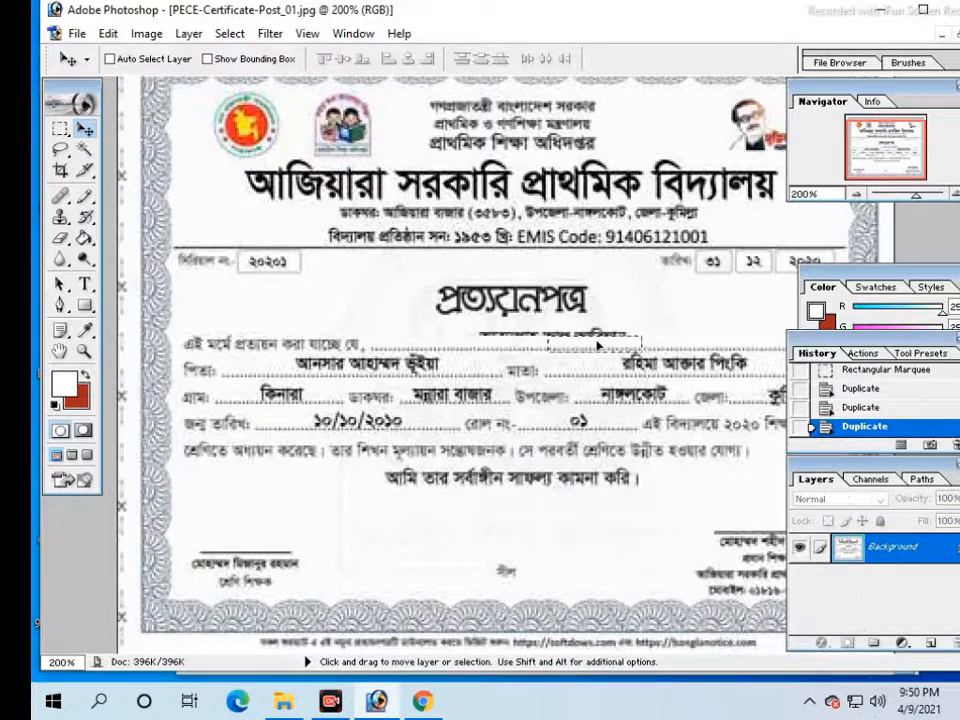
key(ctrl+d)
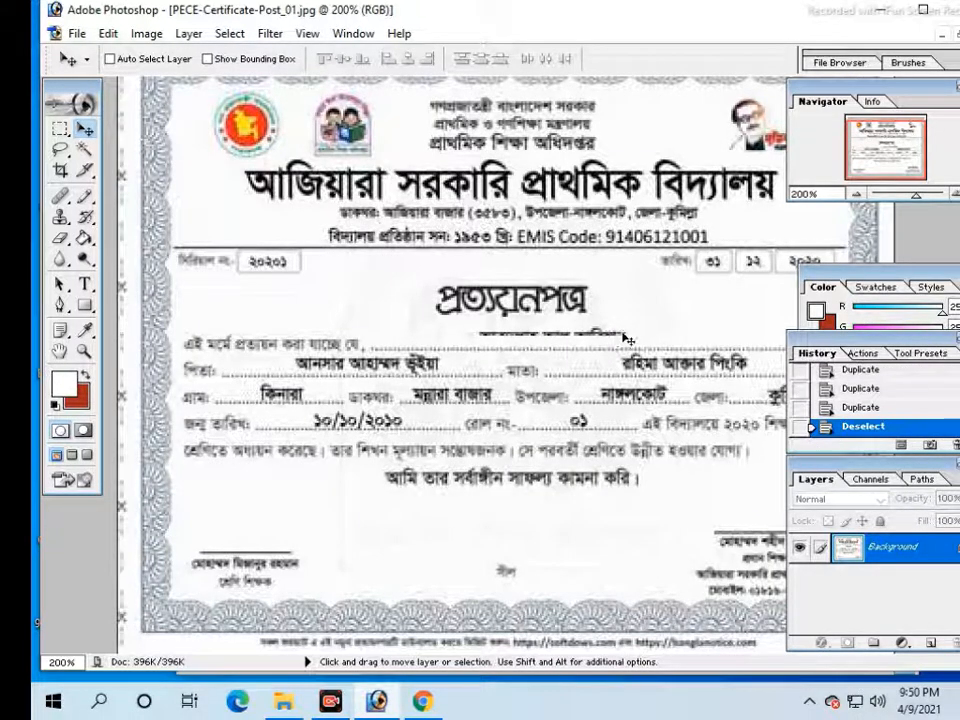
Step: Marquee-select a blank strip above the student name line, duplicate it over the leftover letter tops, and deselect
click(610, 340)
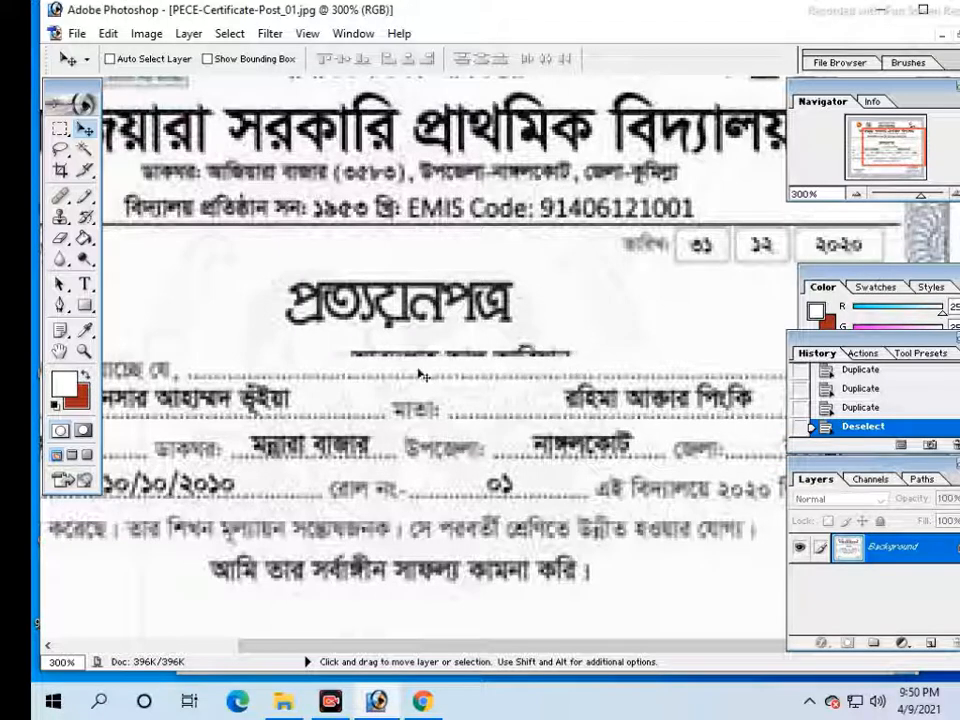
click(59, 131)
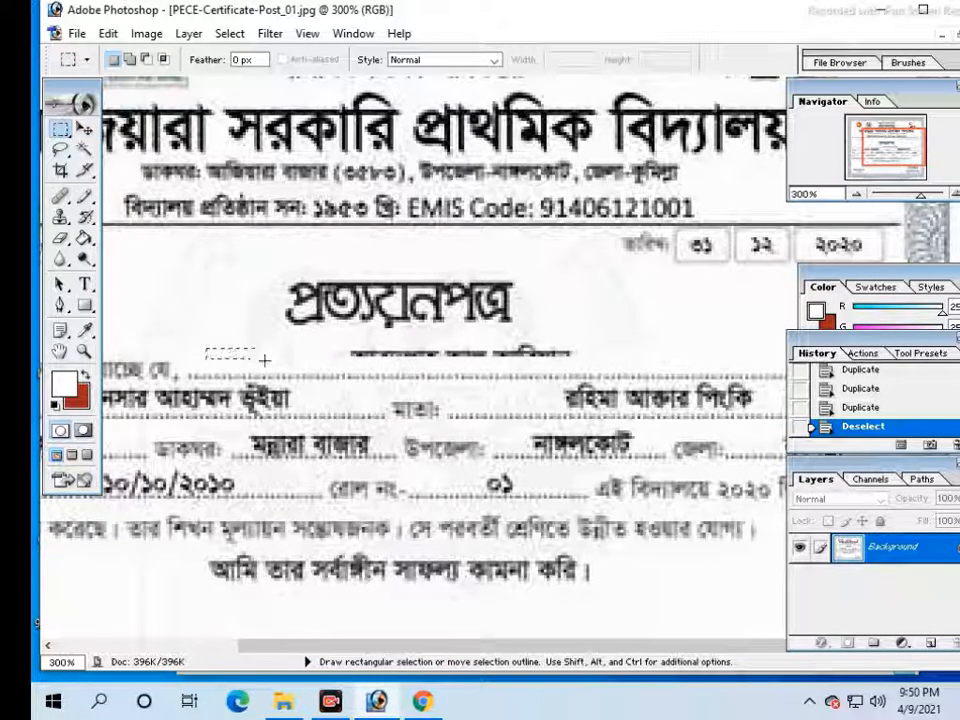
drag(264, 360, 324, 362)
click(84, 130)
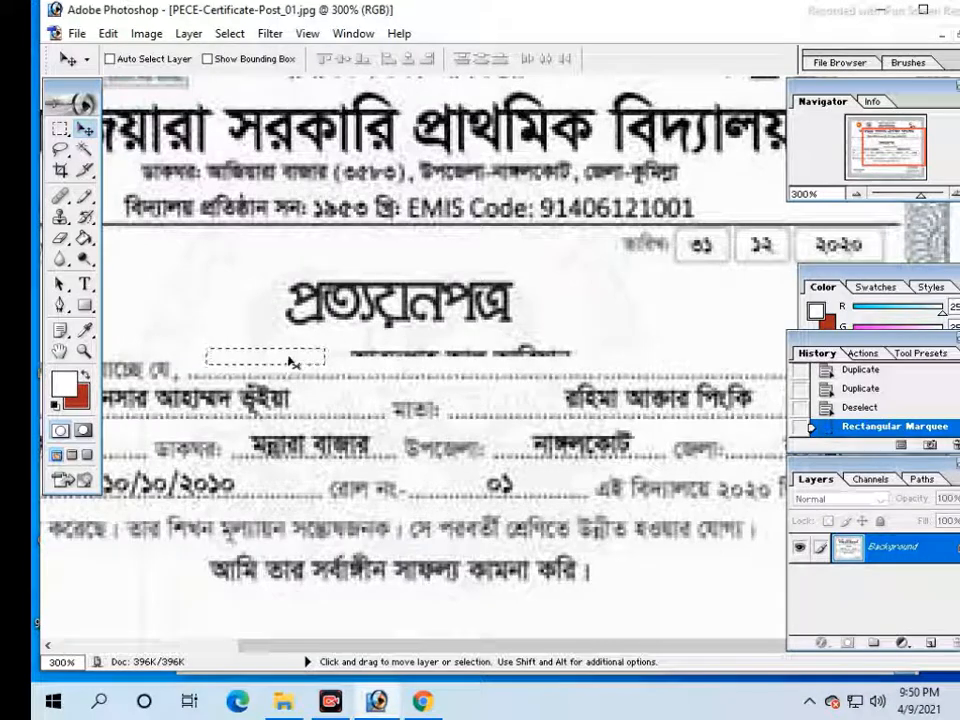
drag(291, 362, 537, 360)
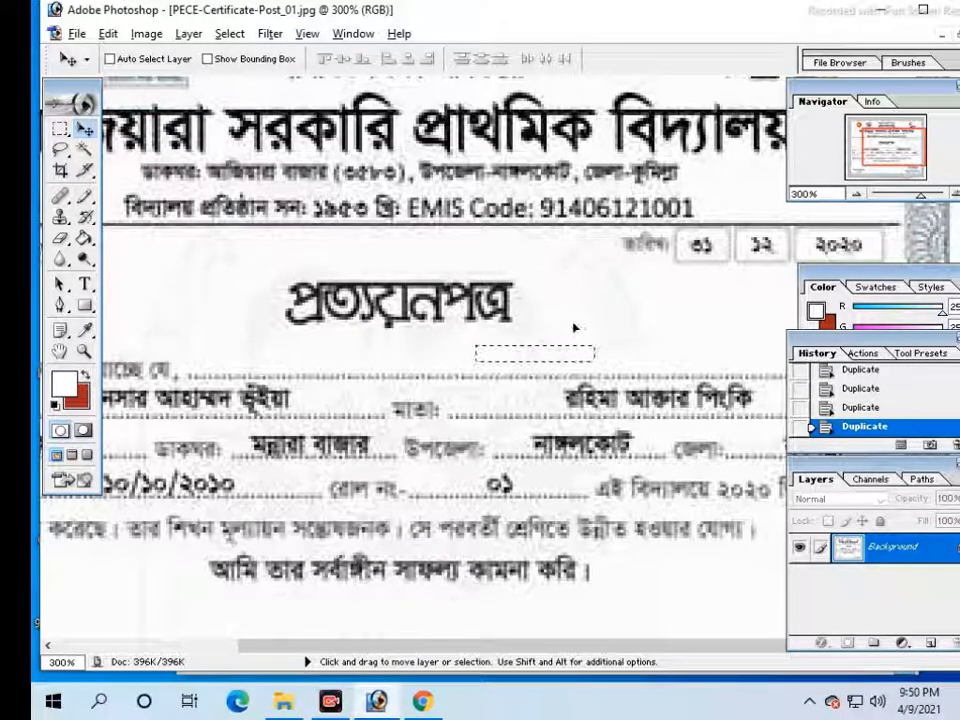
key(ctrl+d)
key(ctrl+space)
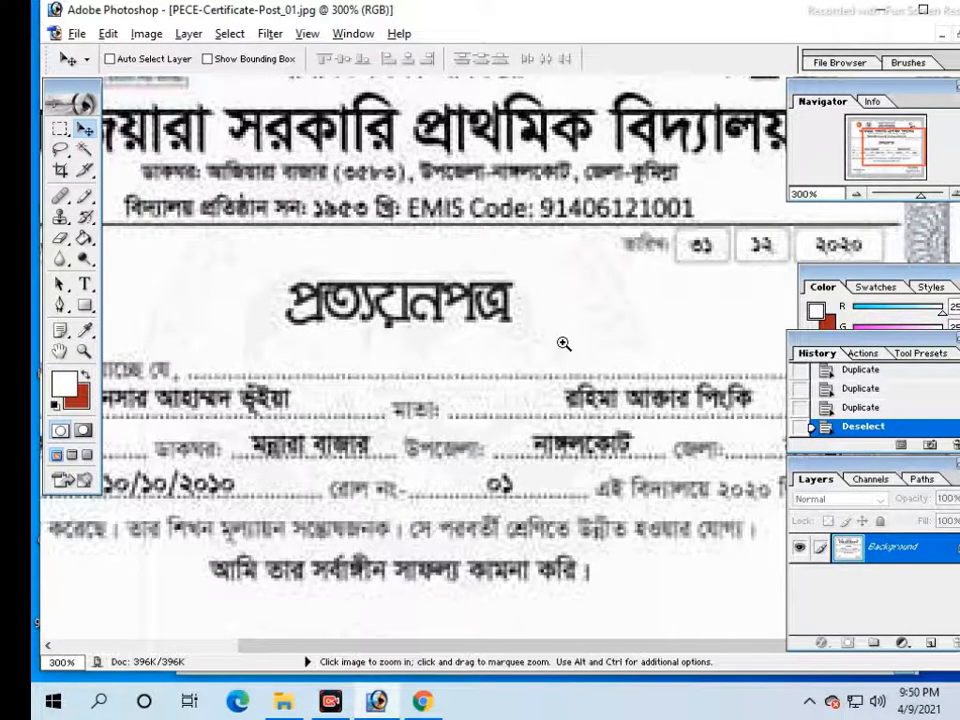
ctrl+alt+click(564, 343)
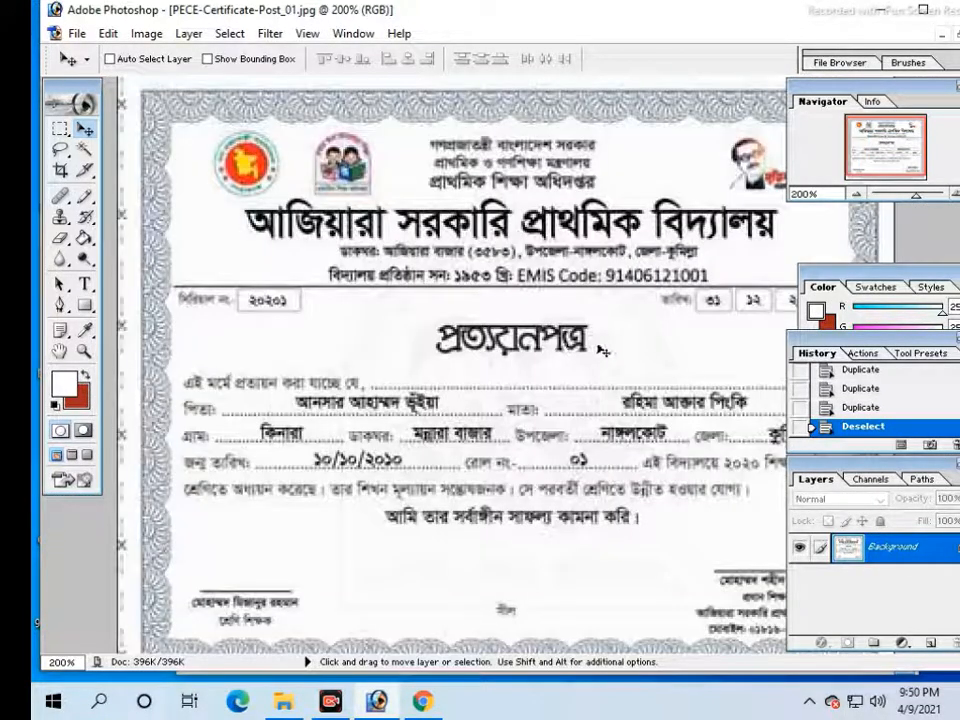
Step: Erase the first letter of the title "প্রত্যয়নপত্র" with the Clone Stamp tool, sampling the blank paper beside it
key(ctrl+space)
click(502, 369)
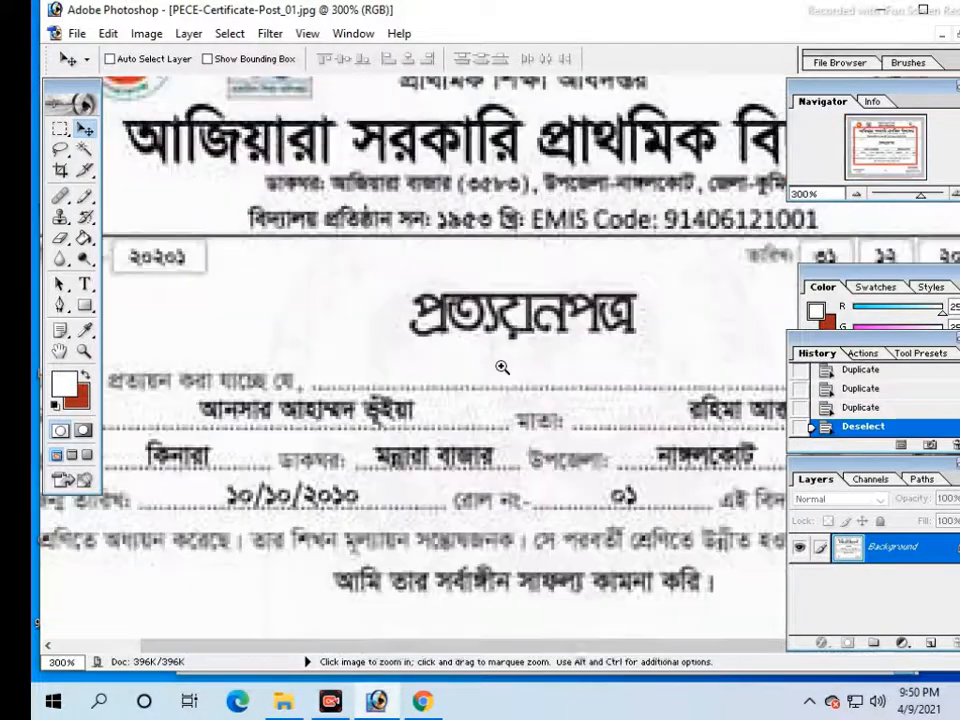
drag(401, 360, 330, 364)
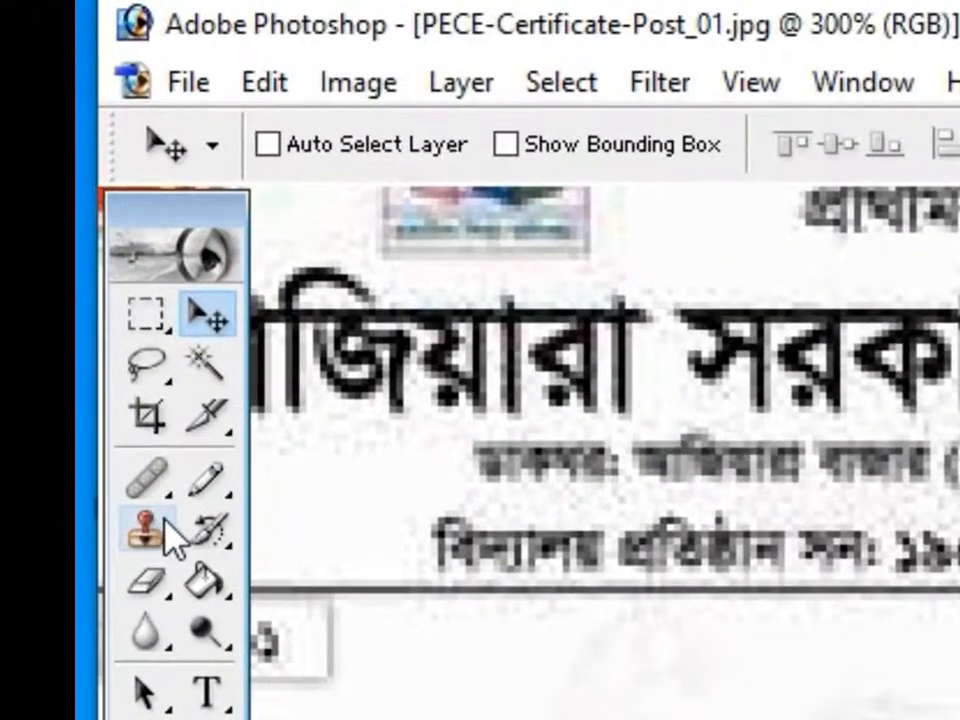
click(145, 528)
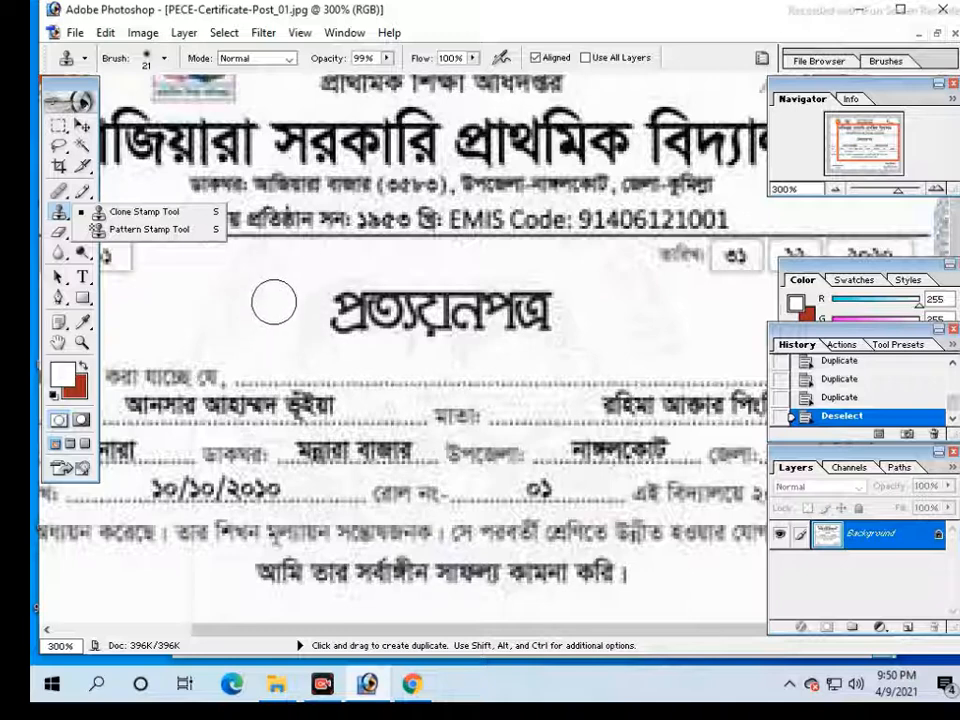
key(alt)
alt+click(269, 311)
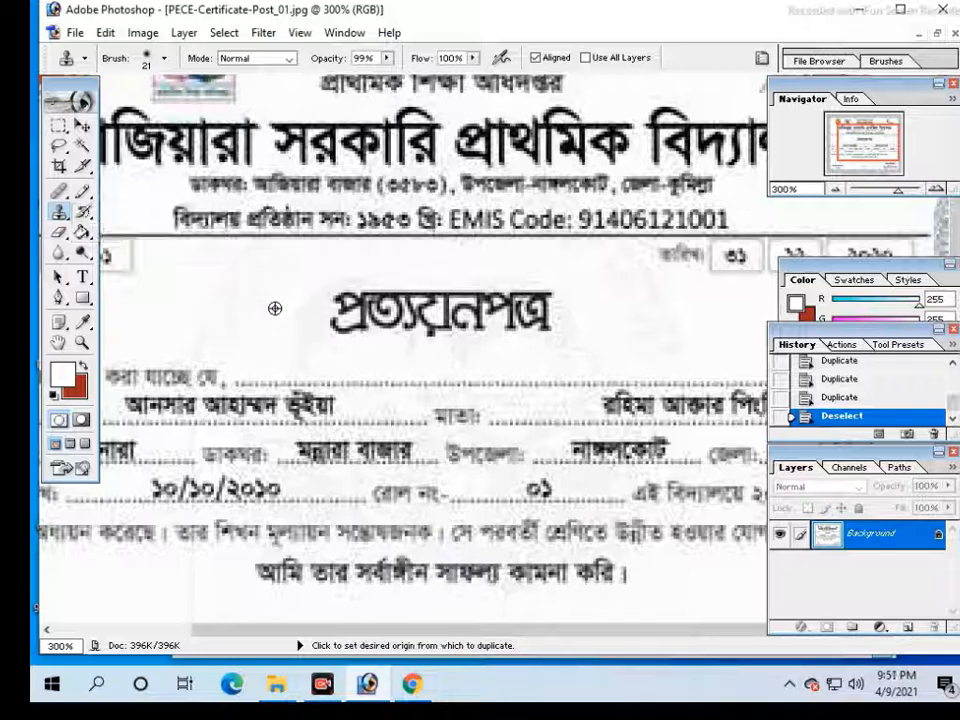
click(359, 309)
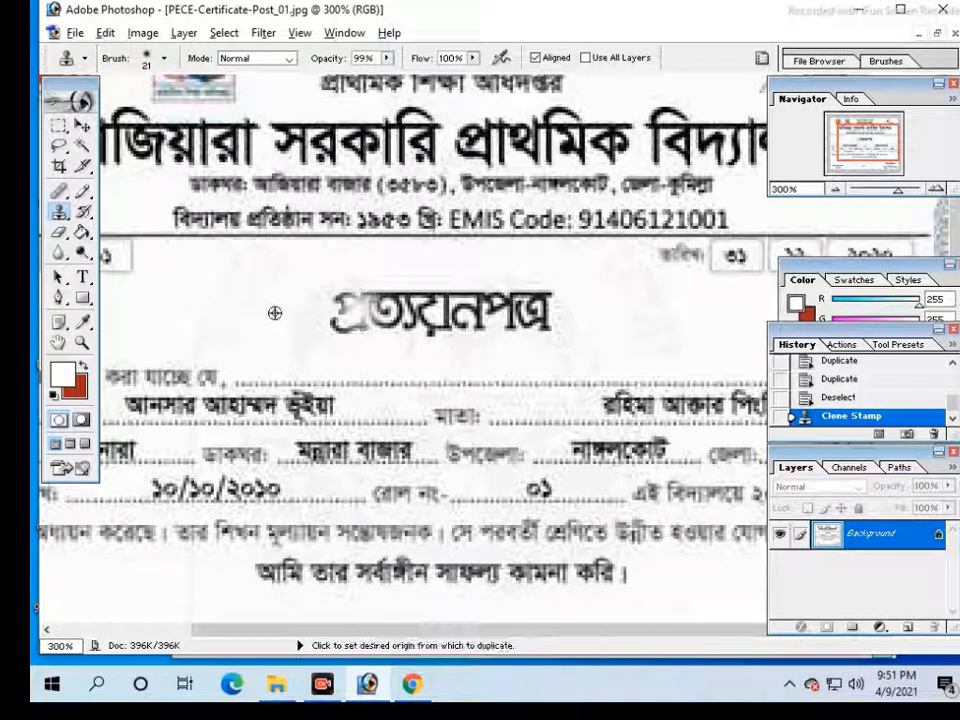
click(343, 306)
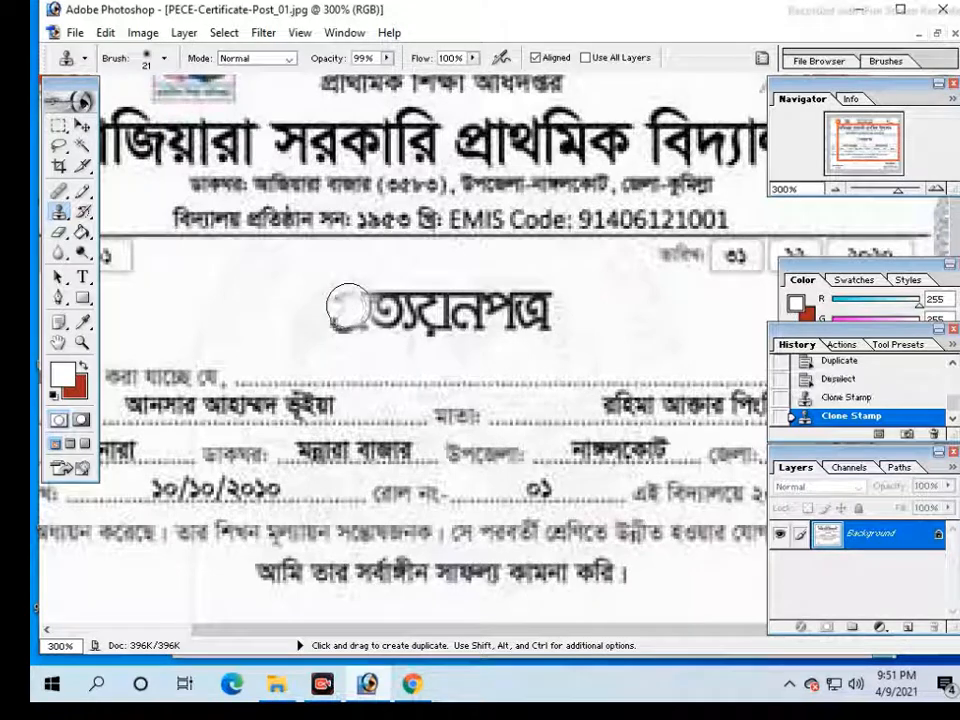
alt+click(268, 316)
click(339, 306)
alt+click(285, 326)
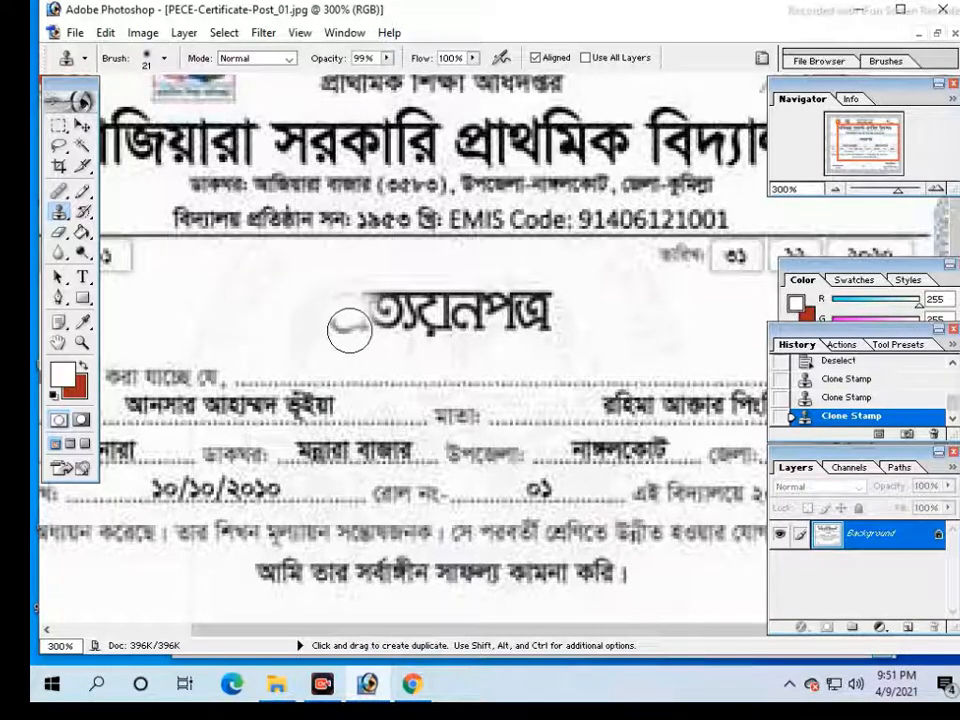
click(346, 328)
alt+click(260, 332)
click(339, 328)
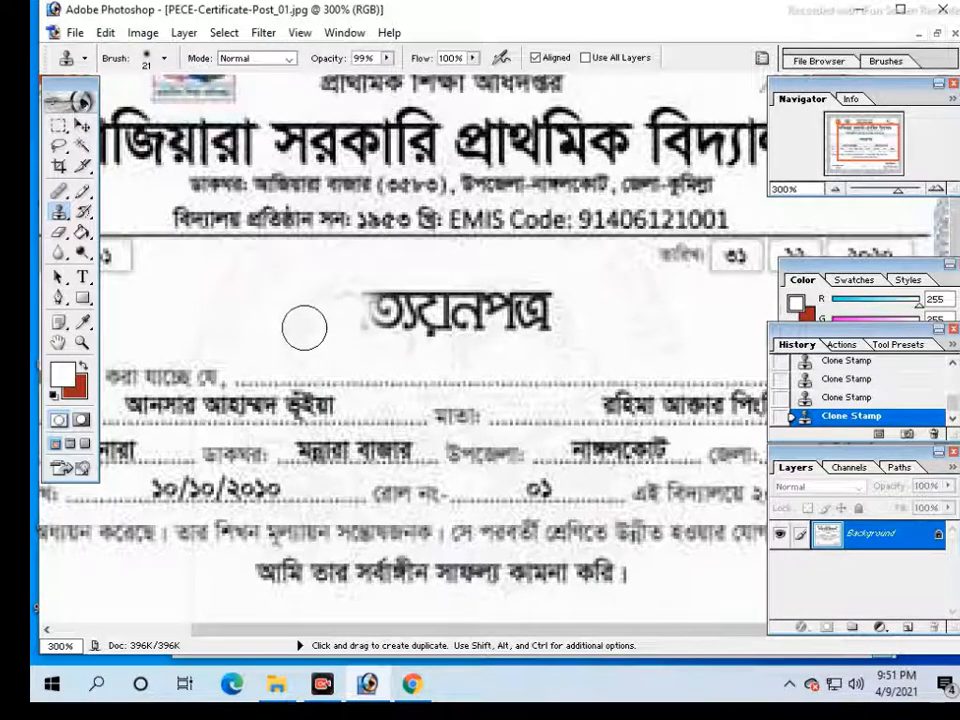
alt+click(300, 336)
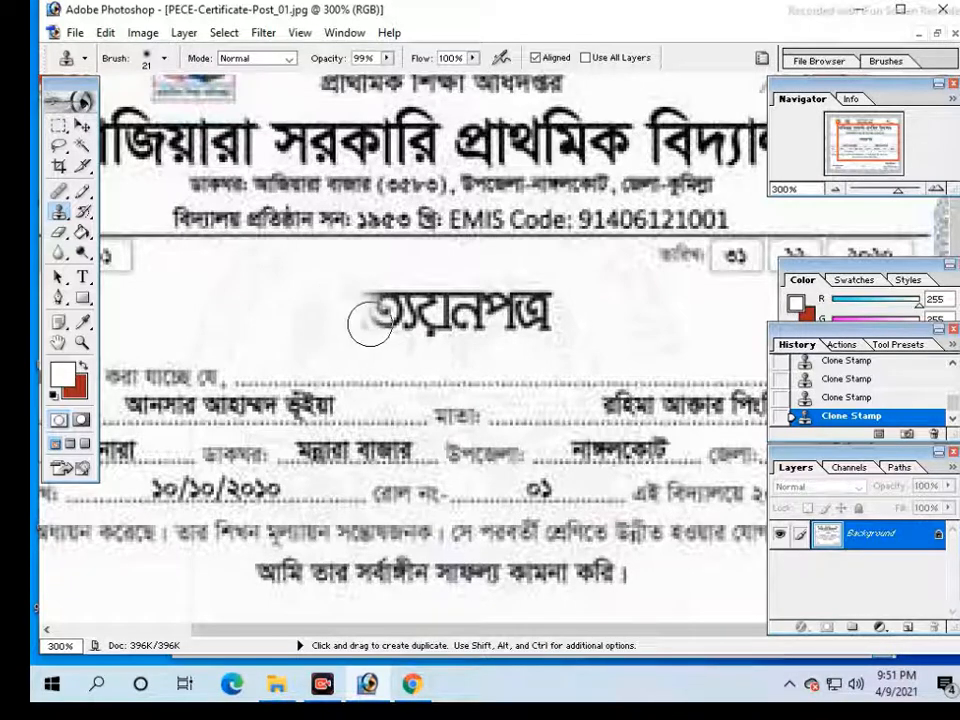
click(361, 328)
Step: Clone blank paper from below the title over the last word of the father's name
alt+click(306, 330)
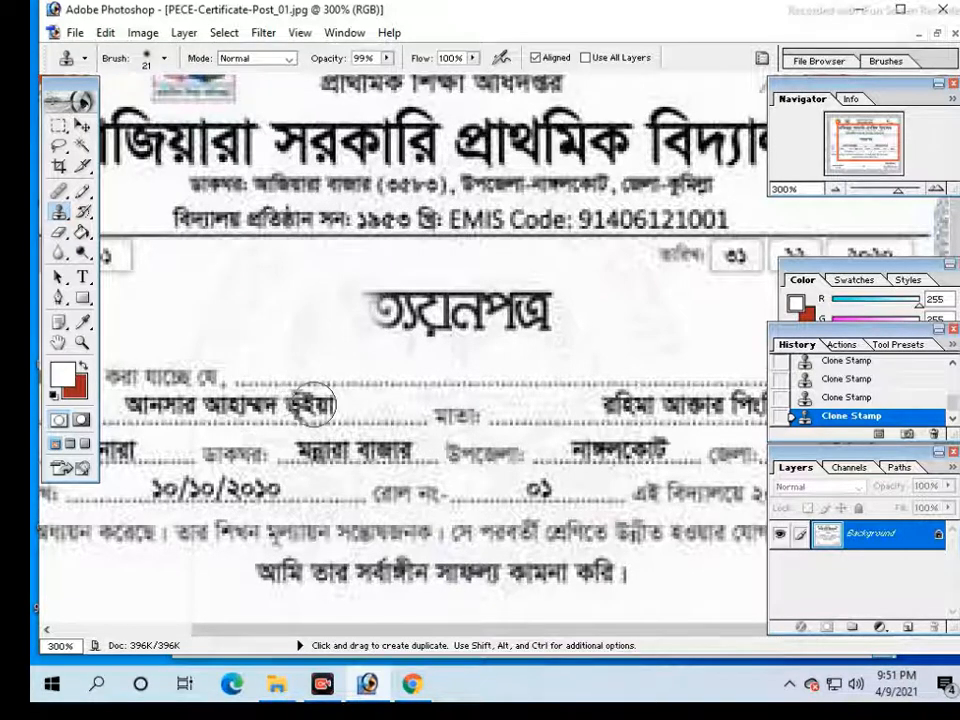
click(313, 404)
alt+click(306, 336)
click(302, 403)
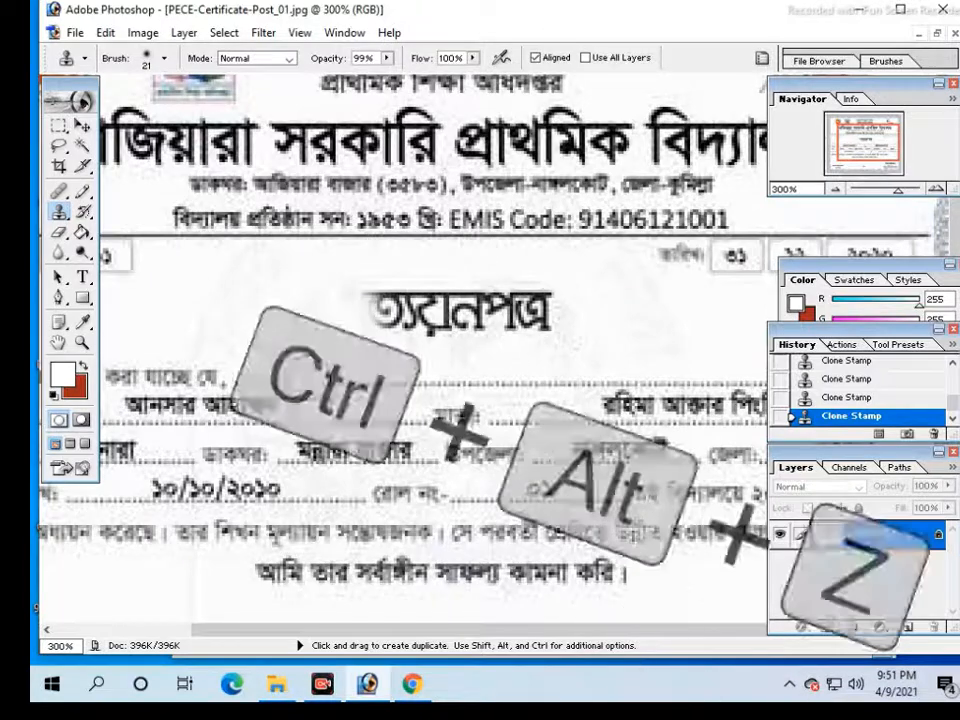
Step: Undo the Clone Stamp strokes on the father's name and the title, and clear the restored selection above the student name line
key(ctrl+alt+z)
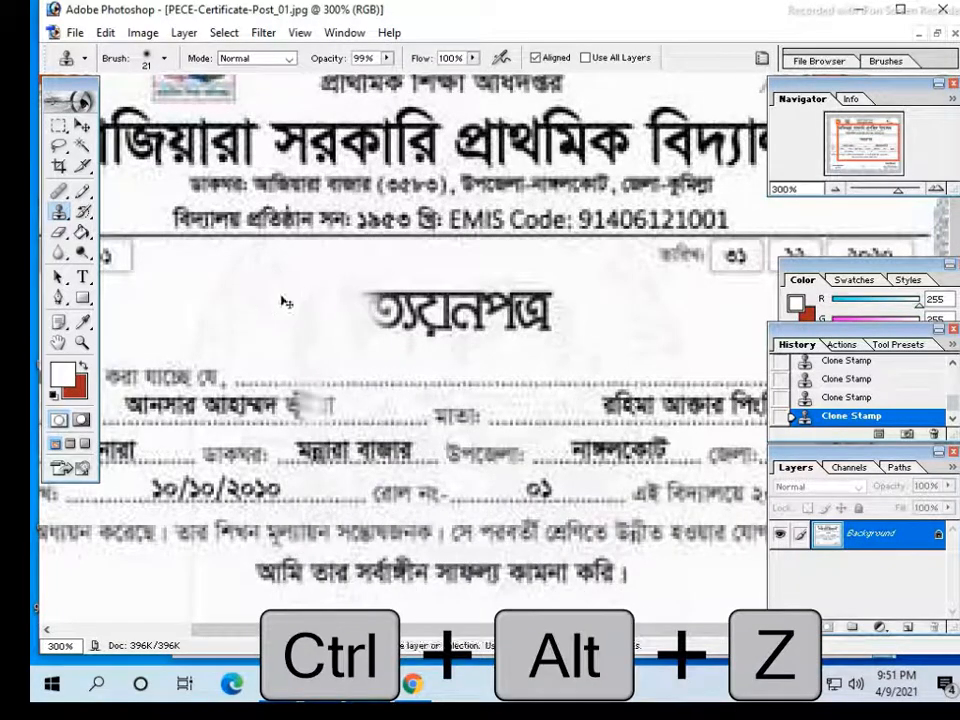
key(ctrl+alt+z)
key(ctrl+alt+z)
key(ctrl+alt+z)
key(ctrl+alt+z)
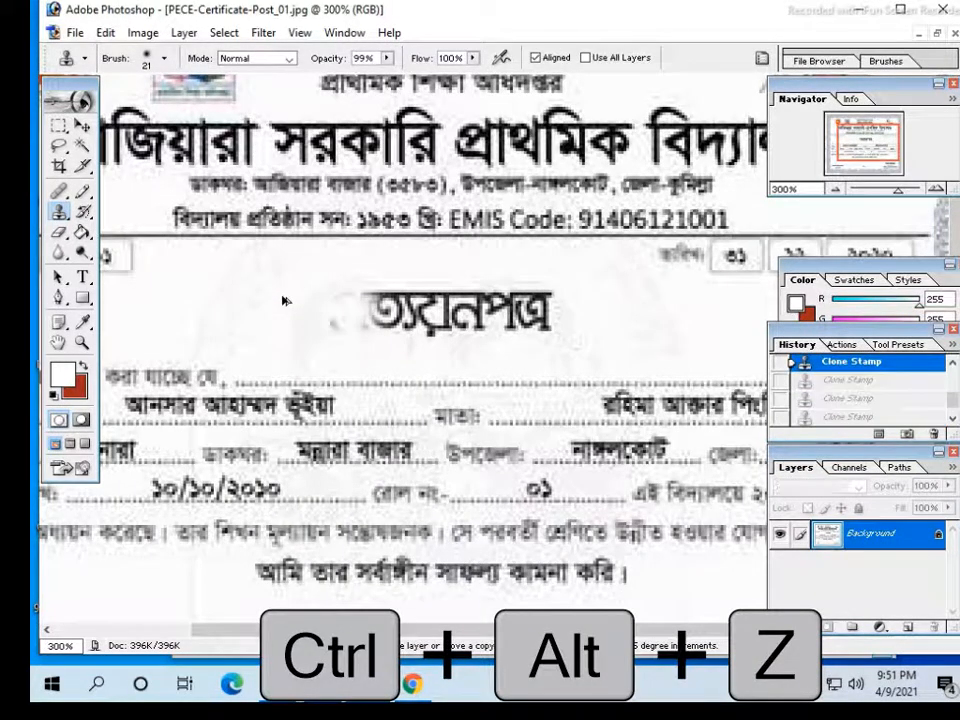
key(ctrl+alt+z)
key(ctrl+alt+z)
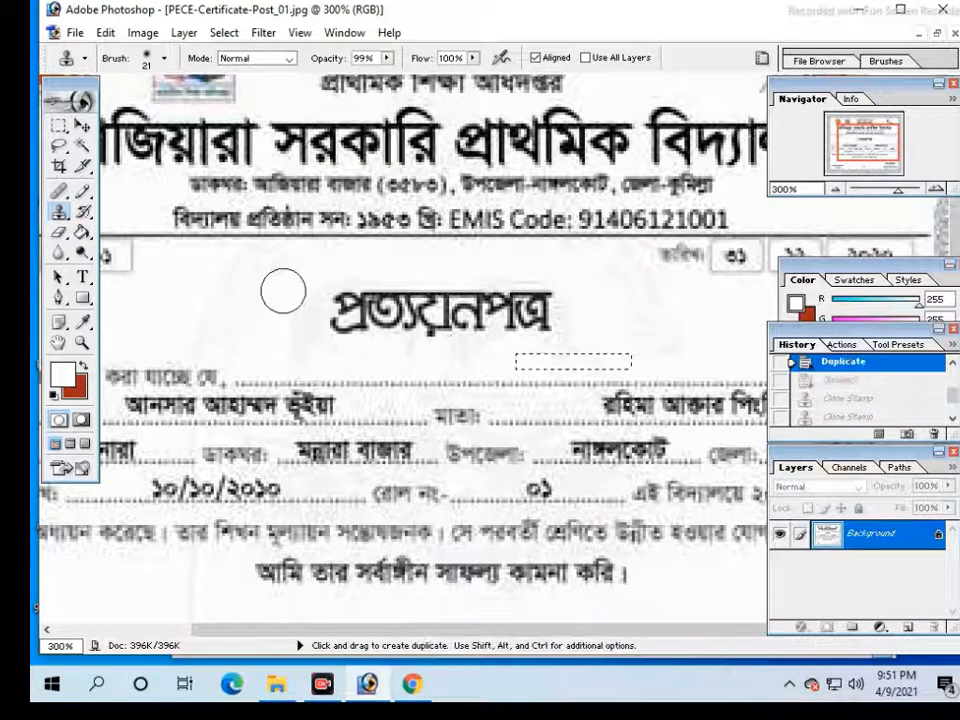
key(ctrl+d)
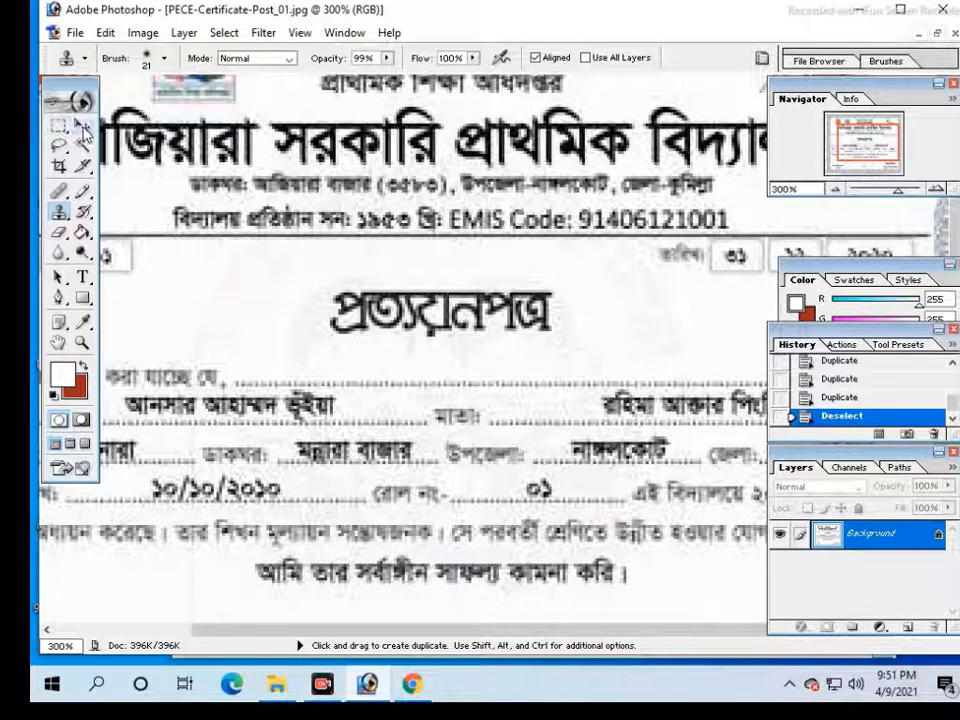
Step: Marquee-select the blank paper before the father's name and duplicate it over the father's name and the first word of the mother's name
key(v)
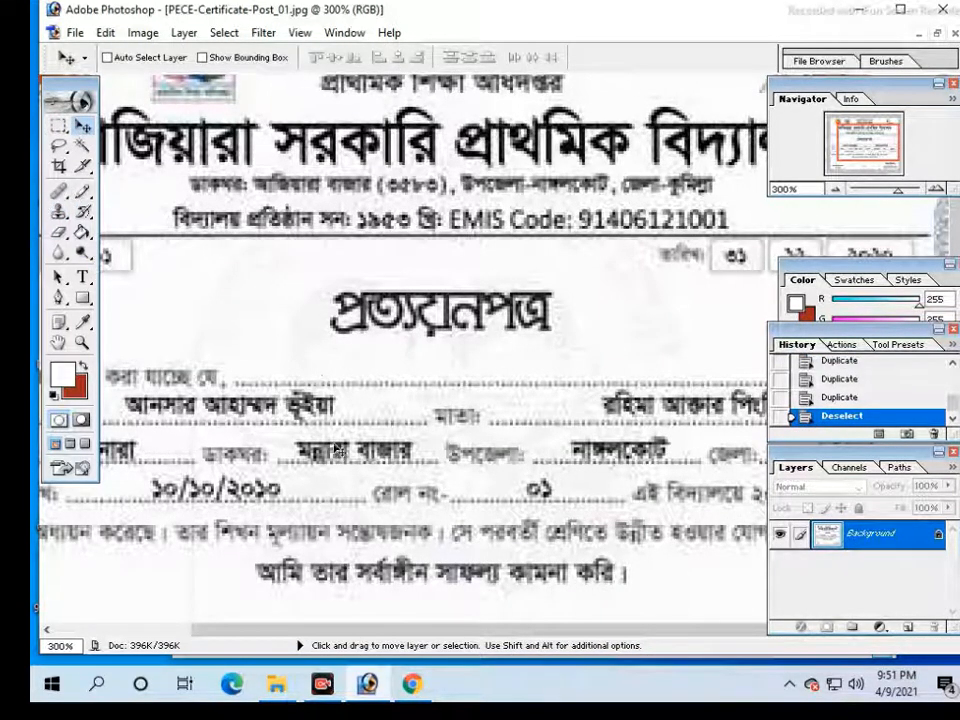
drag(274, 429, 356, 425)
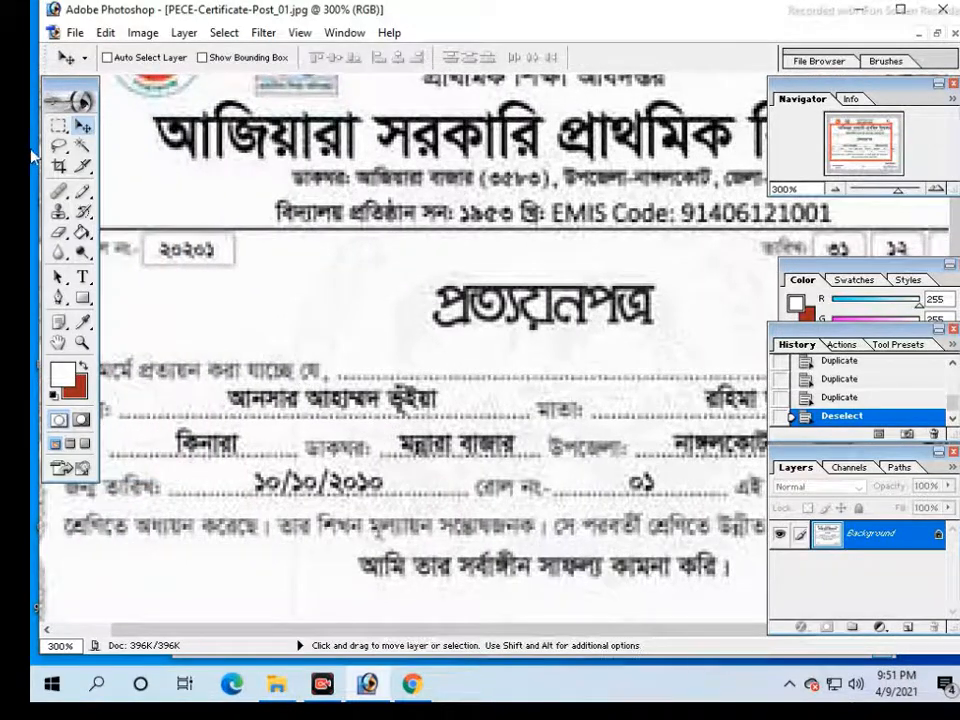
key(m)
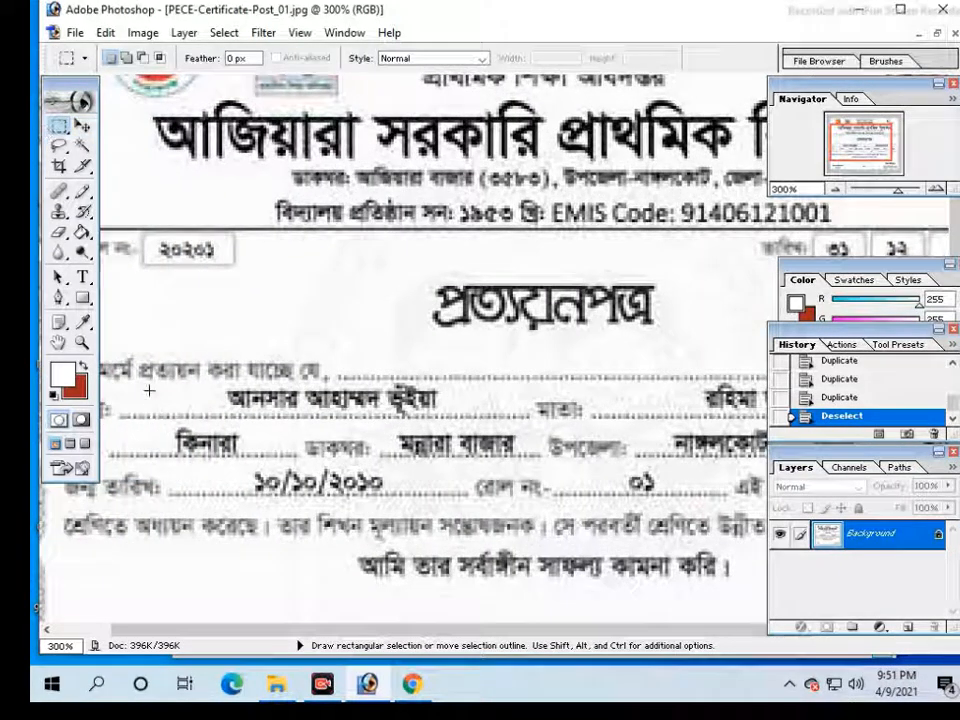
drag(148, 390, 216, 410)
key(ctrl+space)
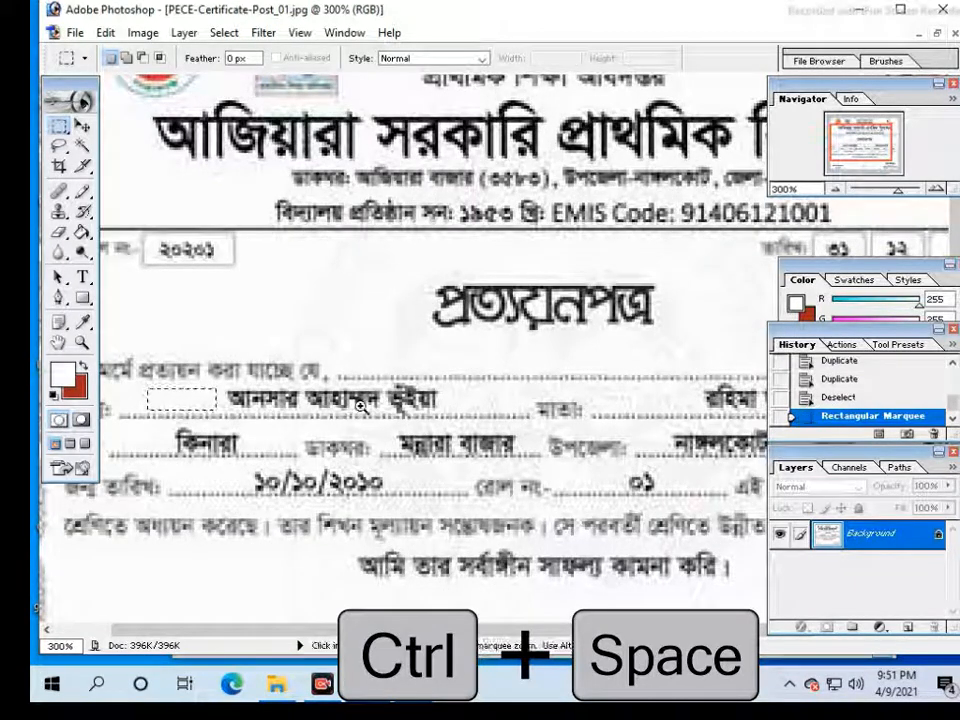
click(312, 406)
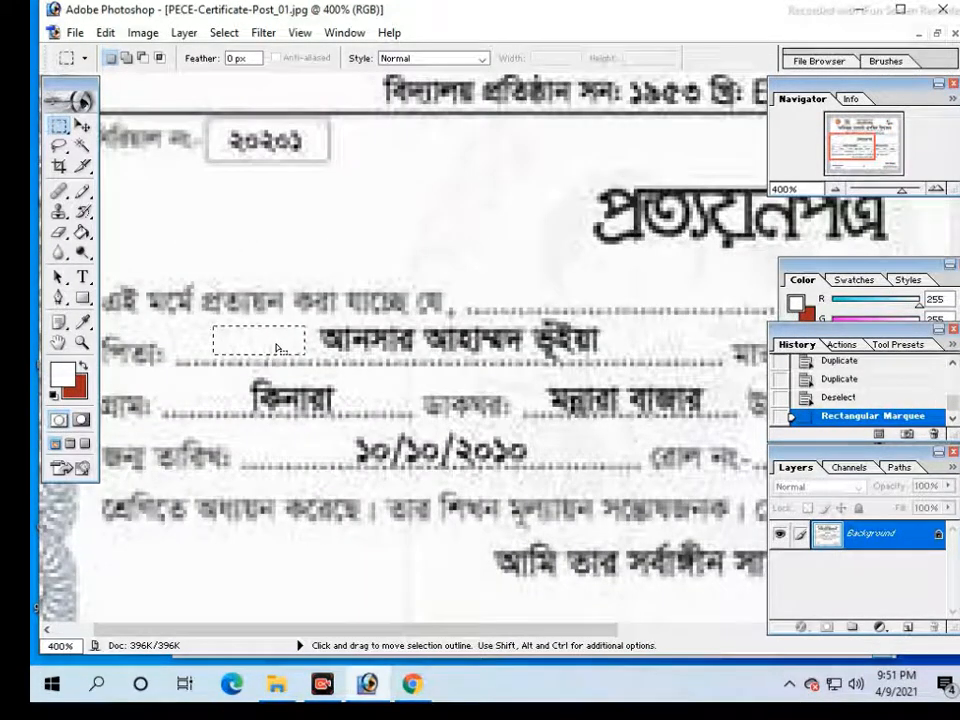
key(alt)
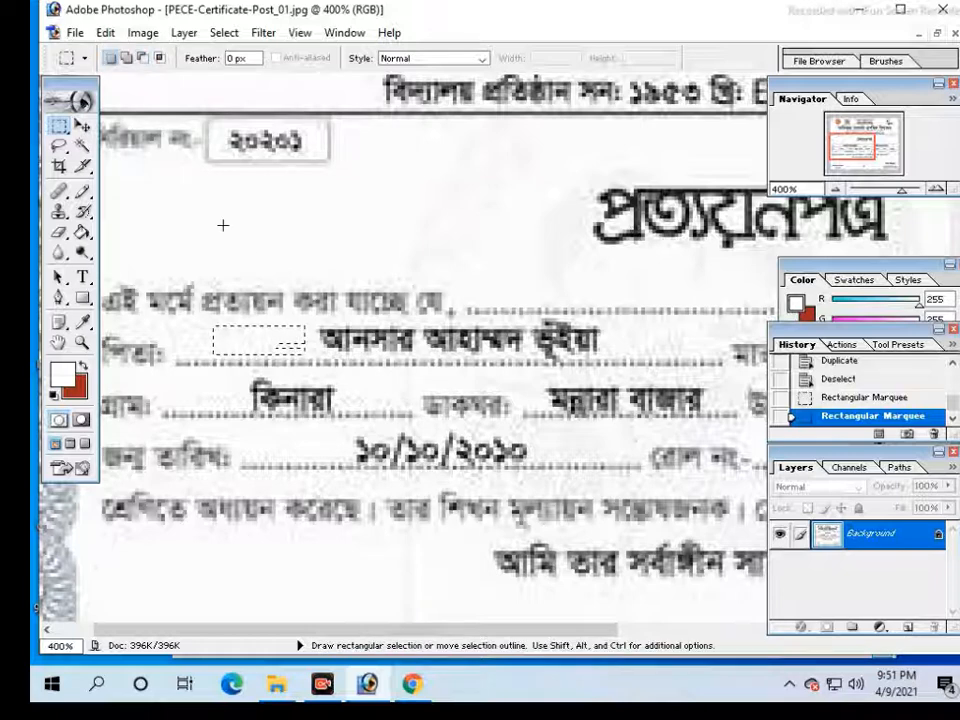
click(82, 125)
drag(262, 349, 610, 348)
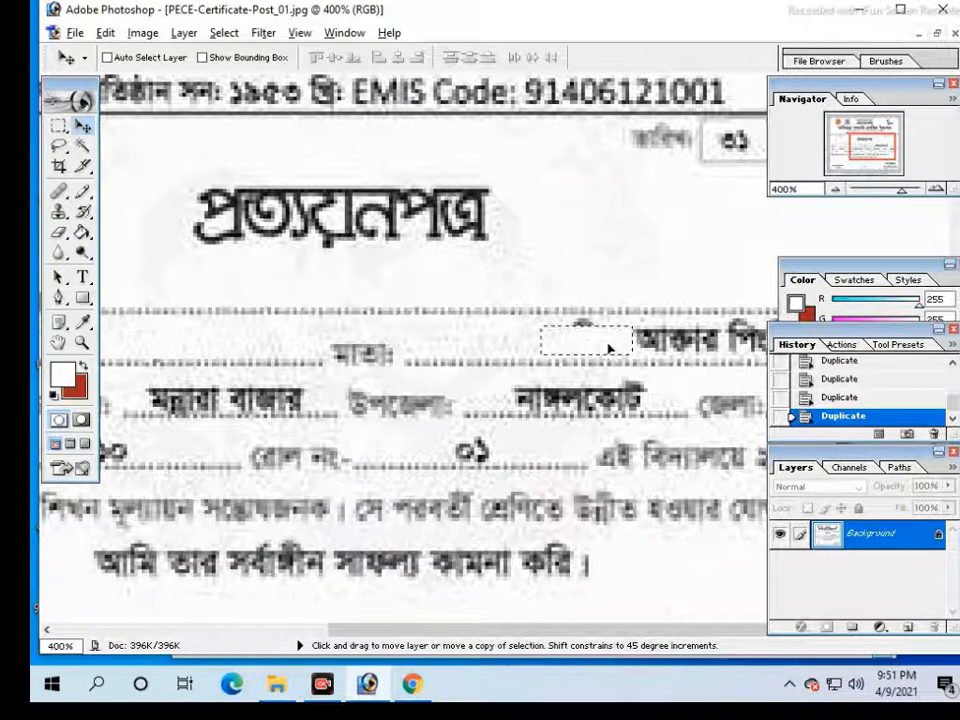
Step: Duplicate the selected blank patch over the remaining words of the mother's name
key(space)
drag(439, 336, 204, 343)
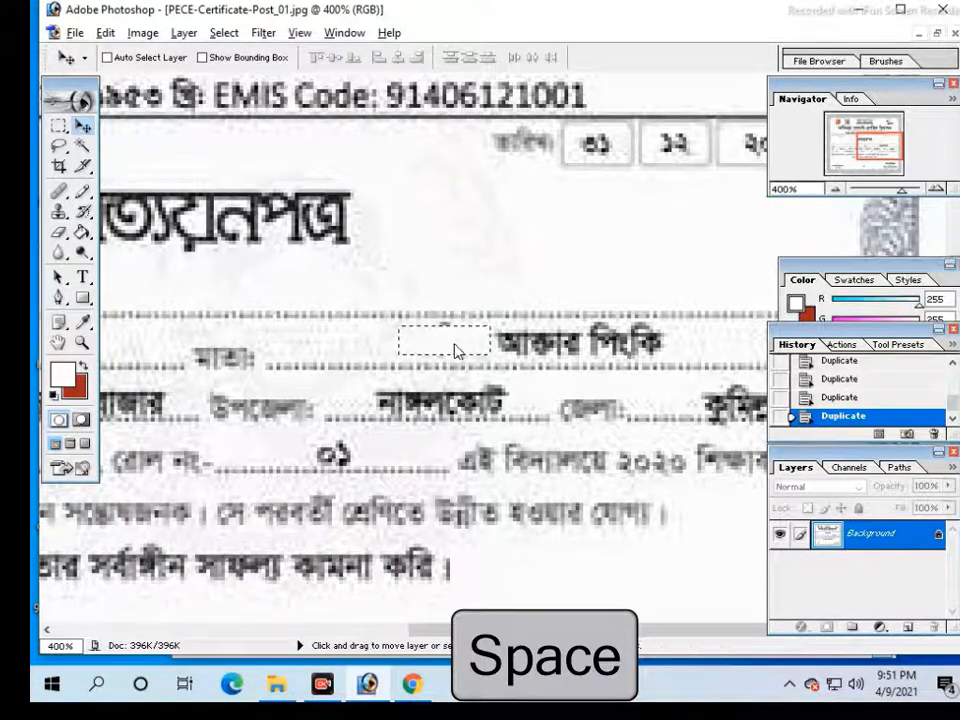
drag(455, 350, 630, 355)
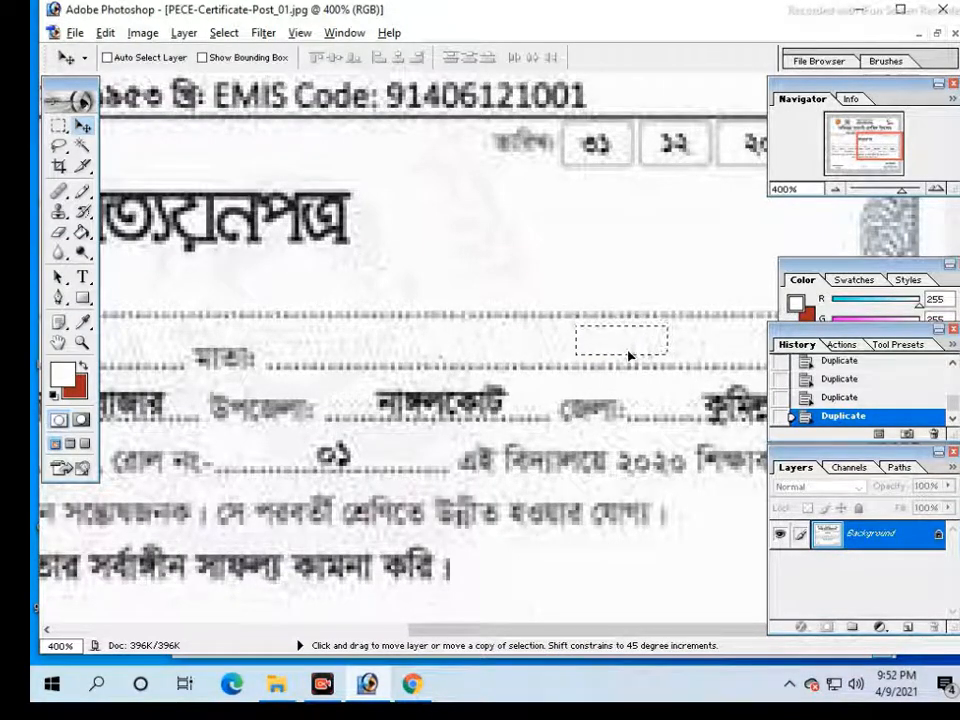
Step: Duplicate the selected blank patch over the district, upazila and post office entries on their dotted lines
drag(672, 417, 497, 247)
drag(636, 180, 432, 235)
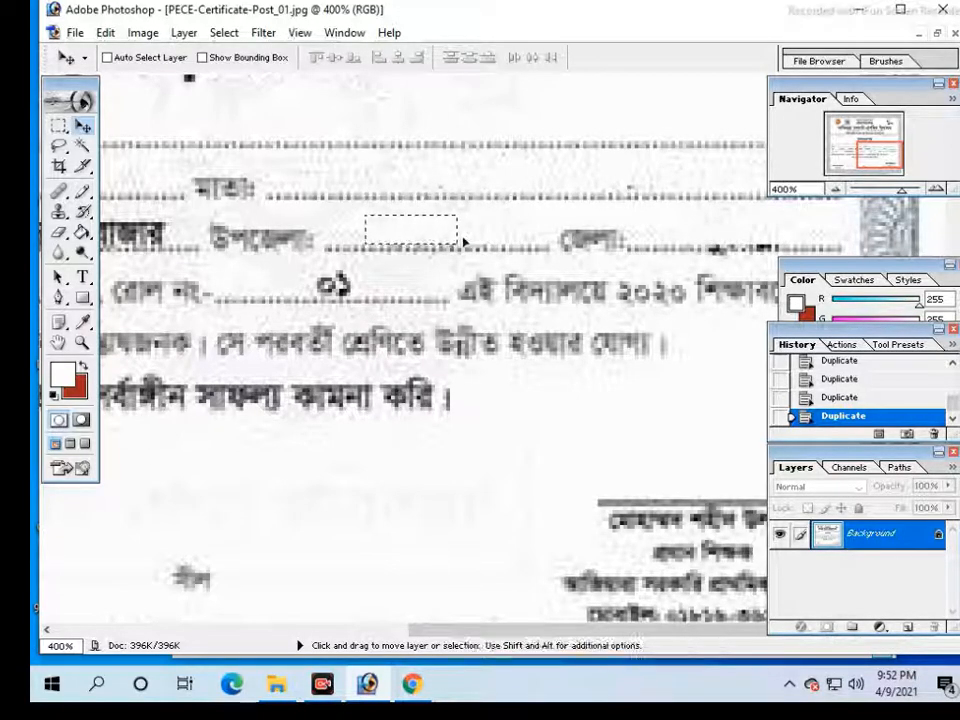
key(space)
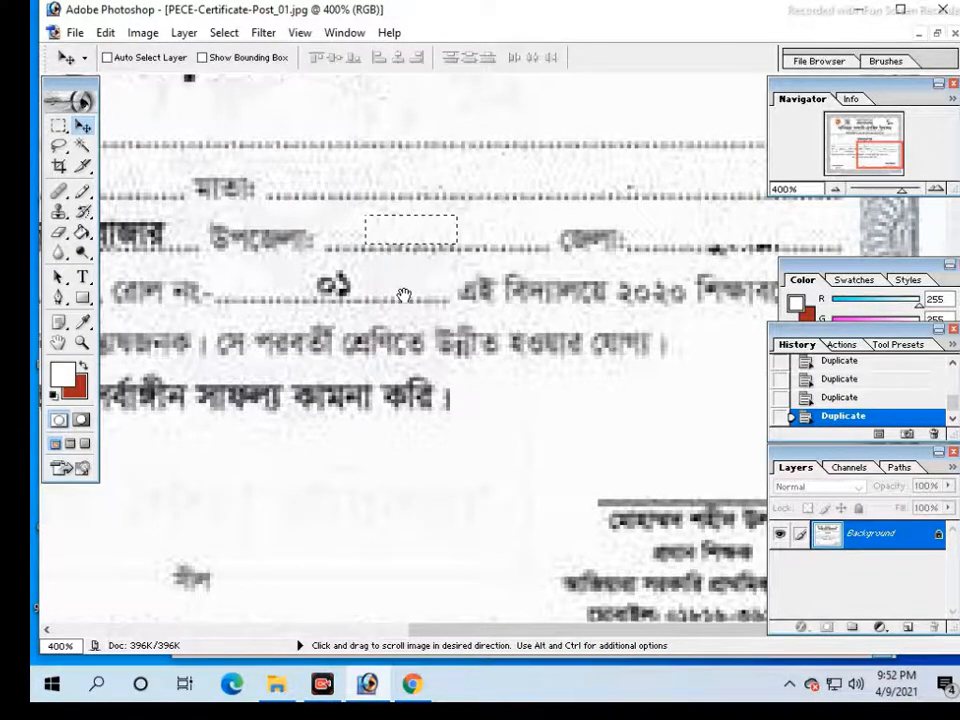
drag(403, 296, 602, 332)
drag(619, 270, 272, 274)
drag(264, 328, 558, 303)
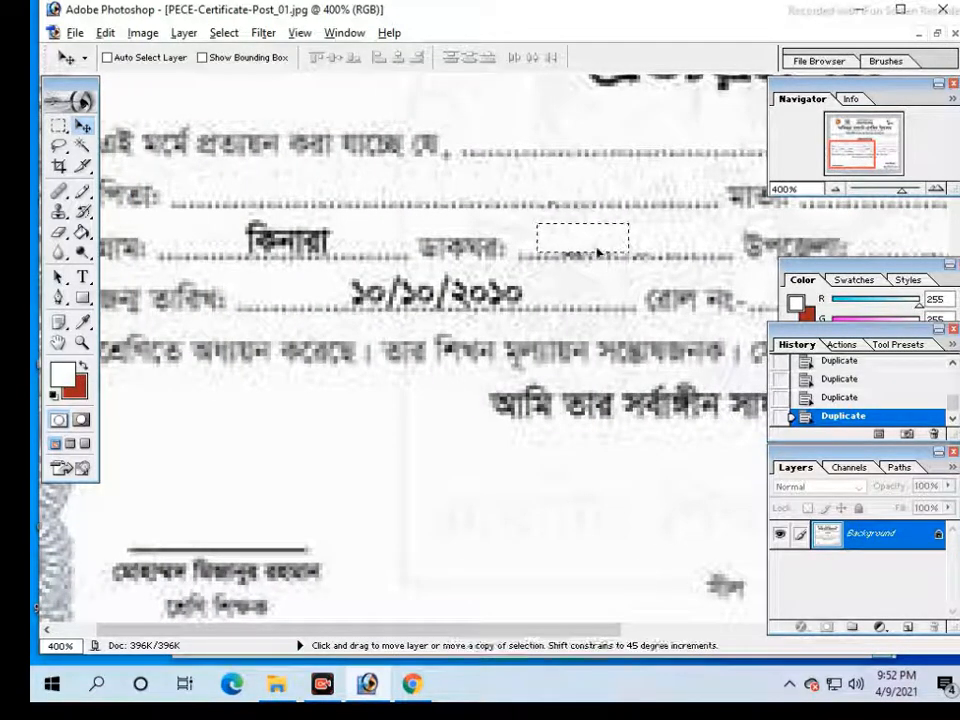
Step: Duplicate the blank patch over the village, birth date and roll number entries, and deselect
drag(598, 253, 693, 301)
drag(672, 357, 257, 326)
key(ctrl+space)
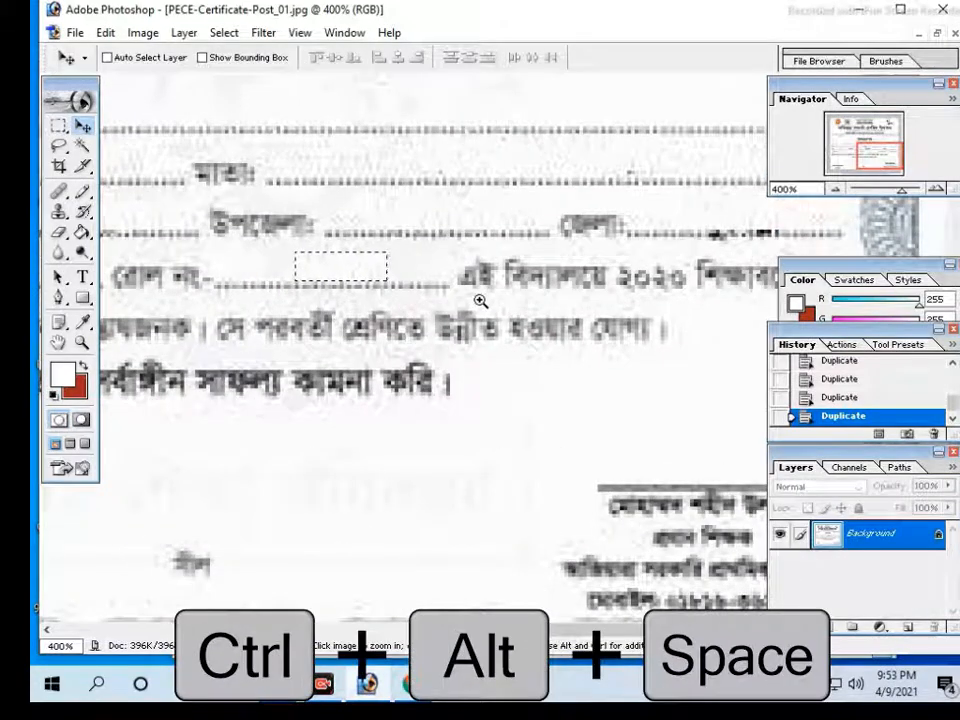
ctrl+alt+click(480, 300)
ctrl+alt+click(480, 300)
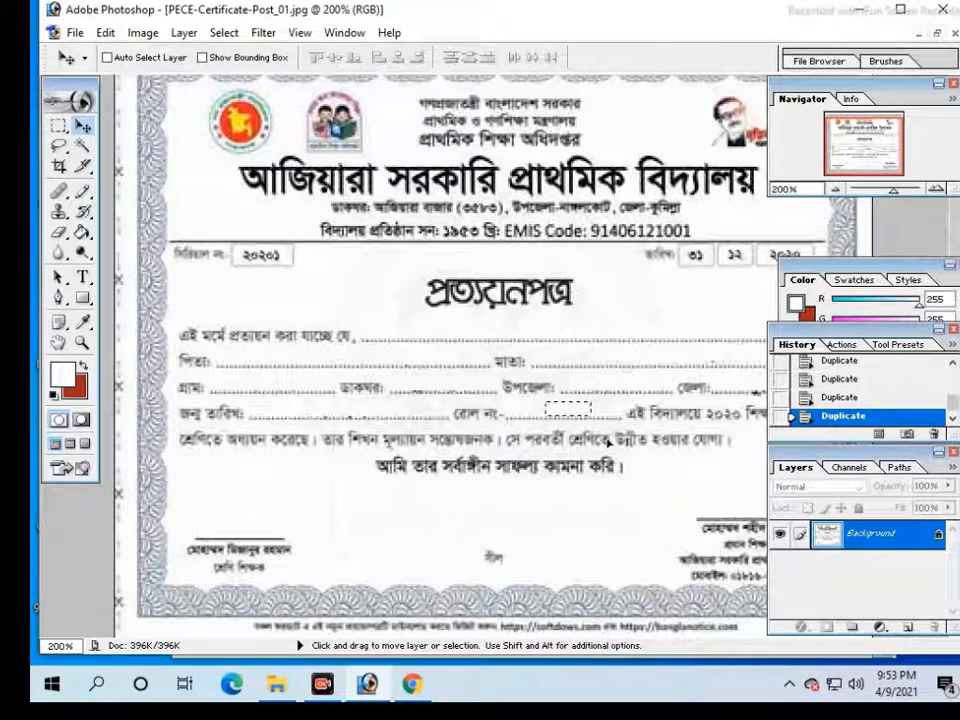
key(ctrl+d)
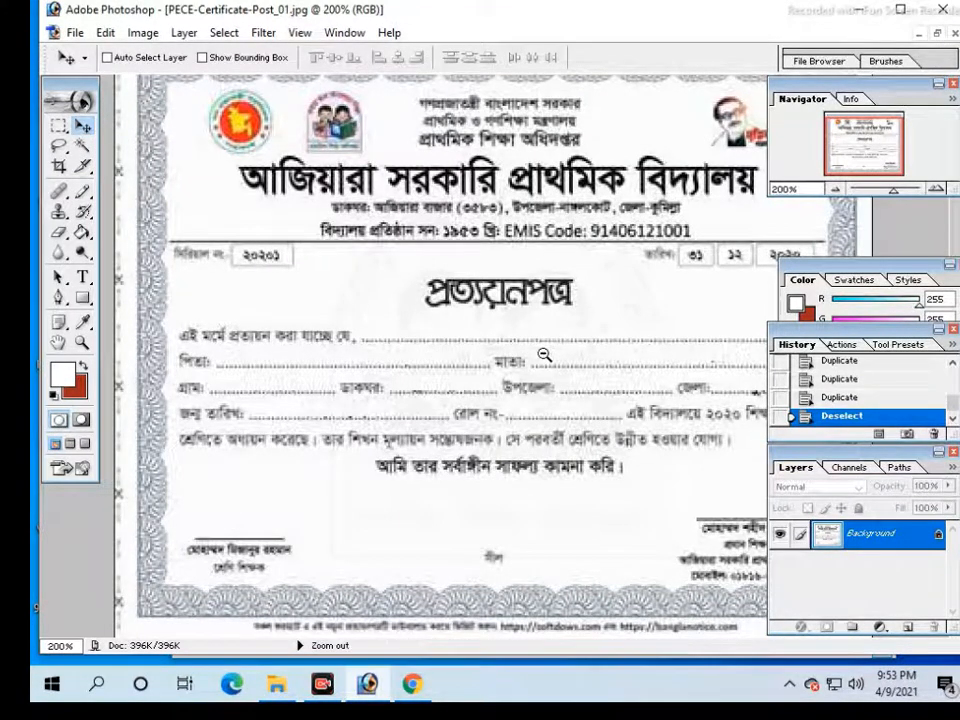
Step: Marquee-select the day digits in the date box at the certificate's upper right and fill the selection with white as the background colour
ctrl+alt+click(546, 358)
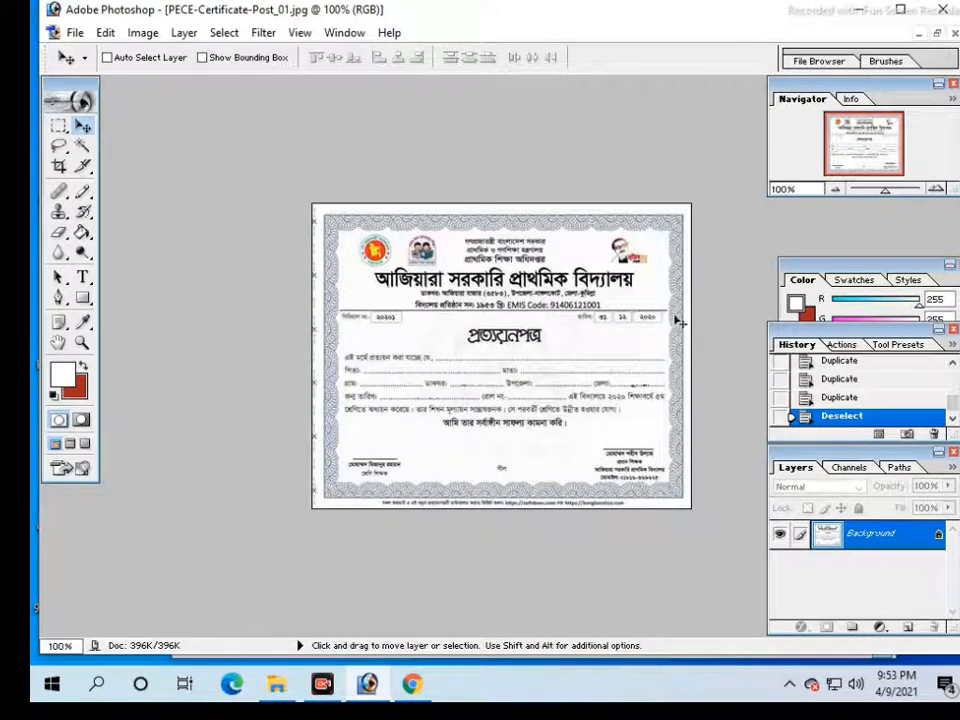
ctrl+click(572, 377)
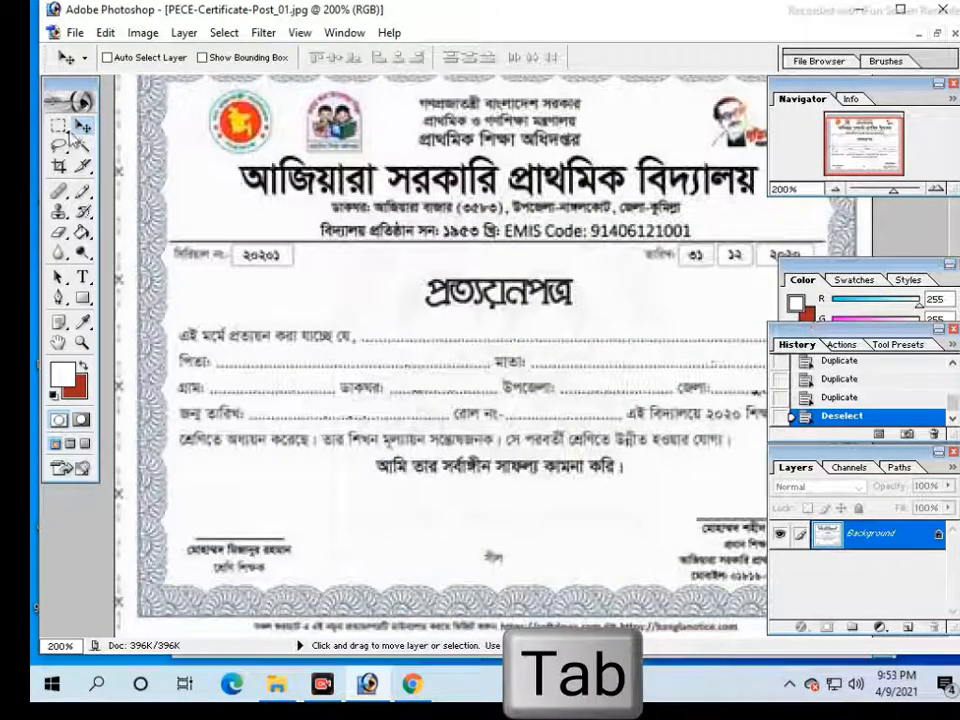
key(Tab)
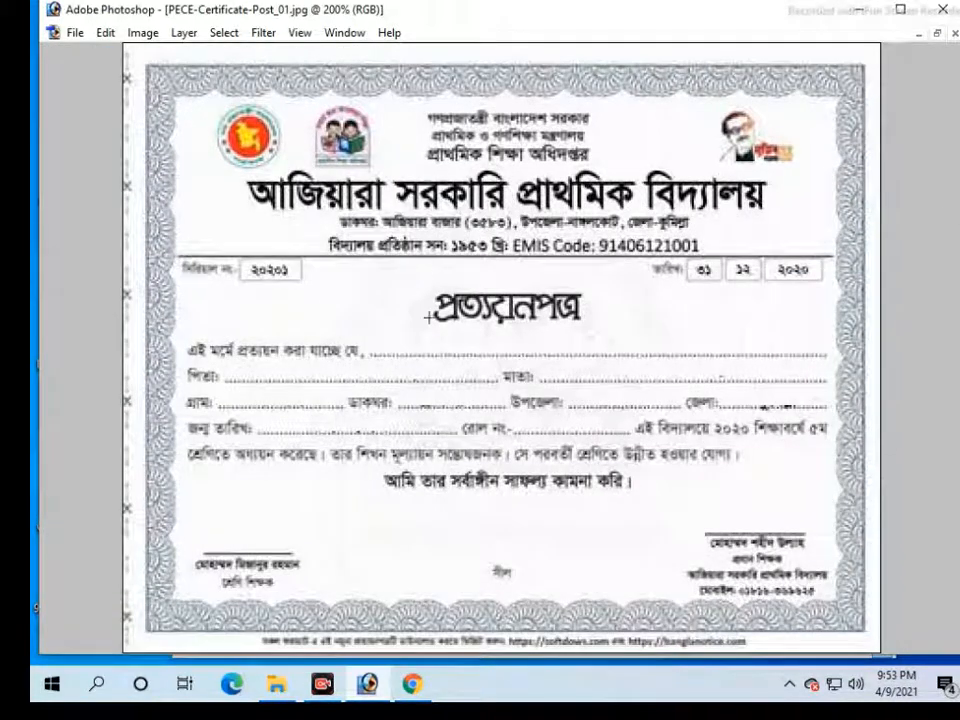
click(778, 284)
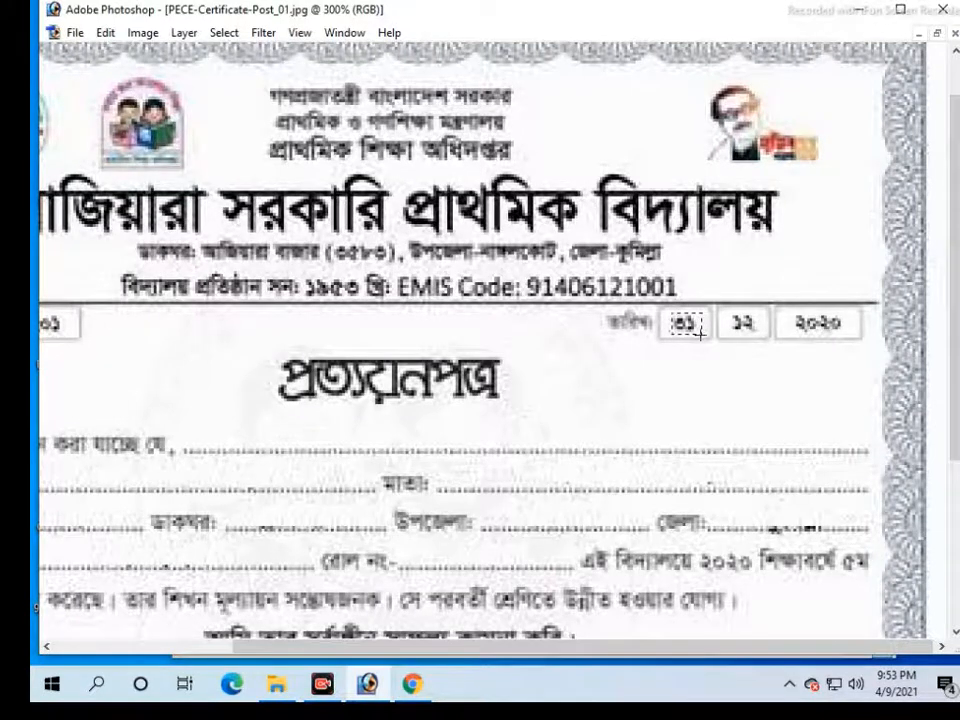
key(Tab)
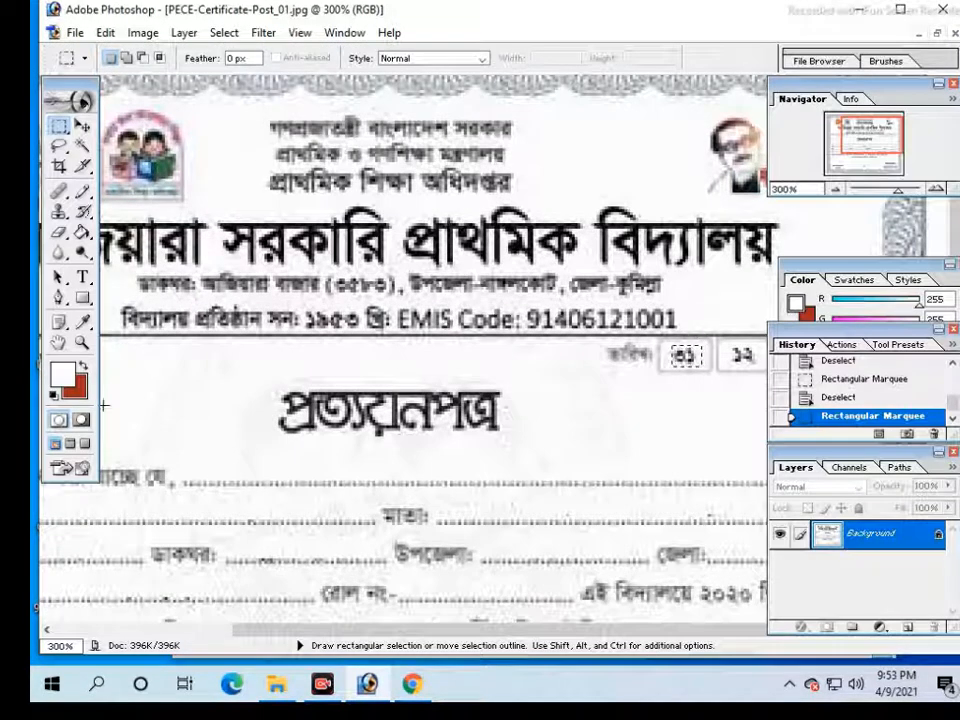
click(84, 368)
key(ctrl+BackSpace)
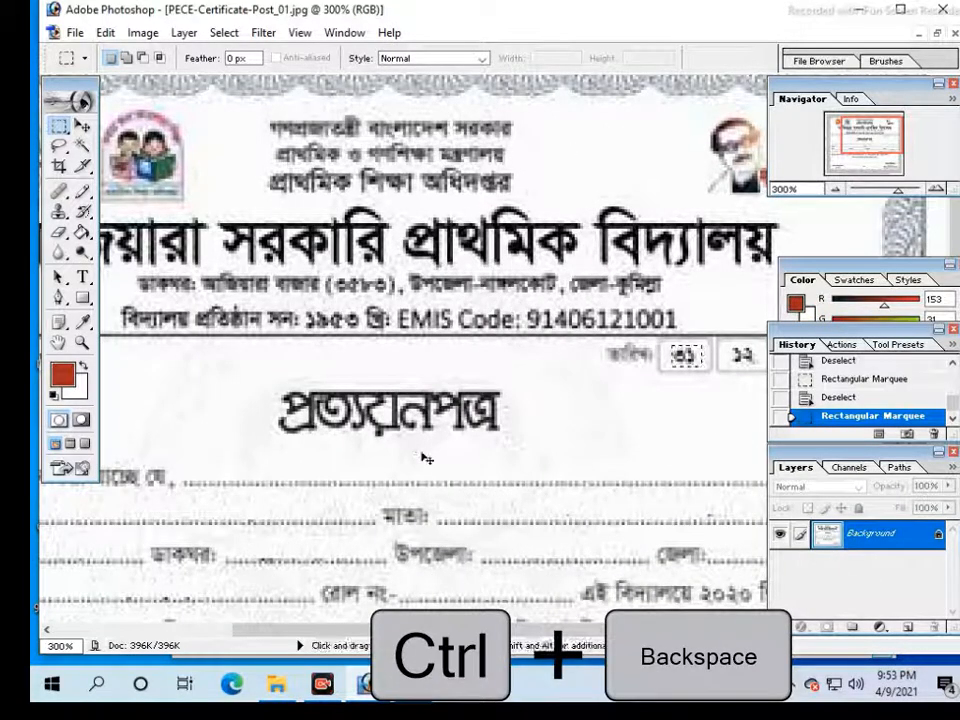
key(ctrl+BackSpace)
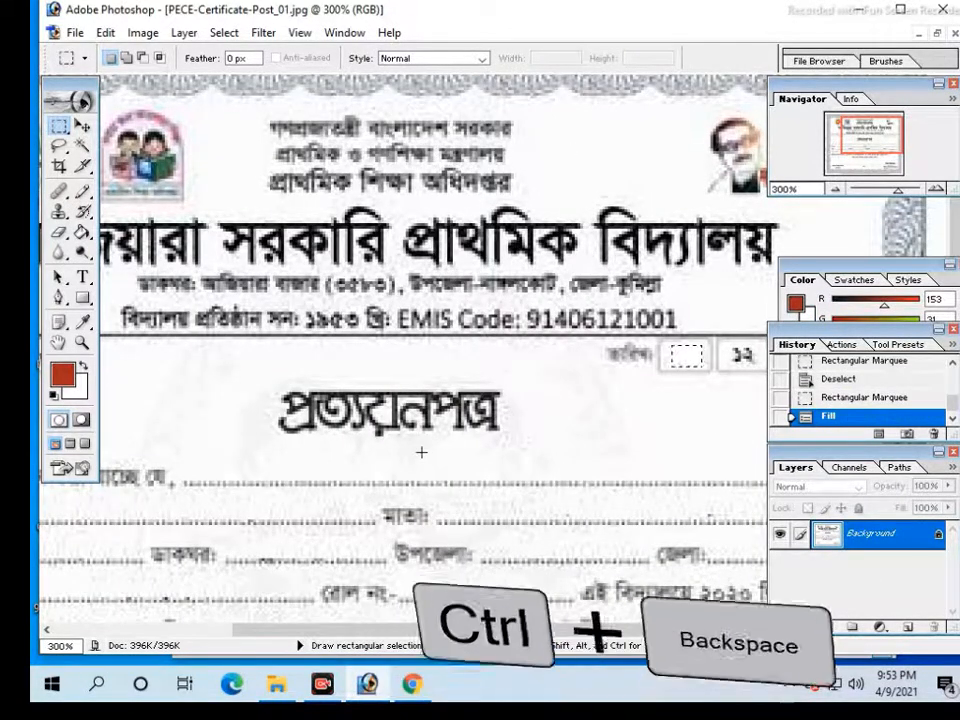
Step: Duplicate the white patch over the month and year in the neighbouring date boxes, and deselect
click(84, 124)
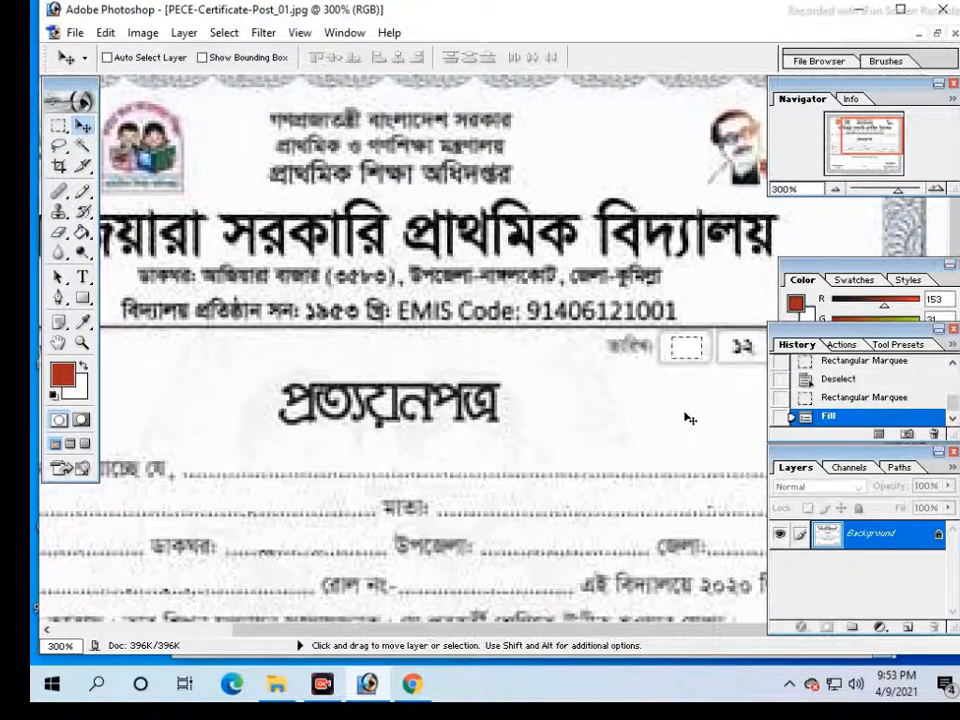
key(Tab)
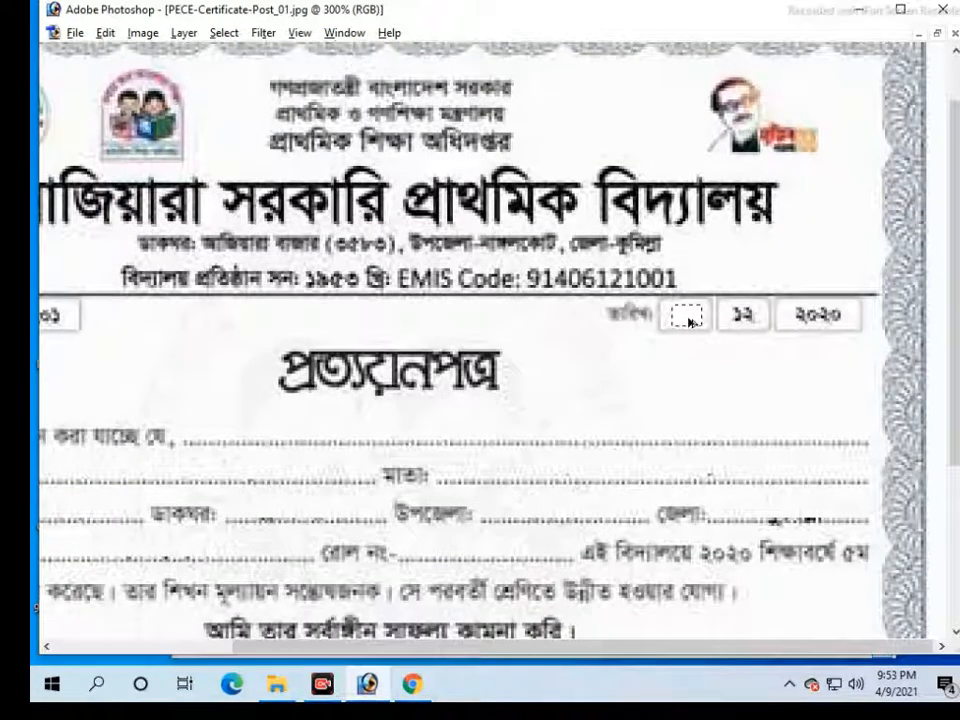
drag(689, 321, 835, 318)
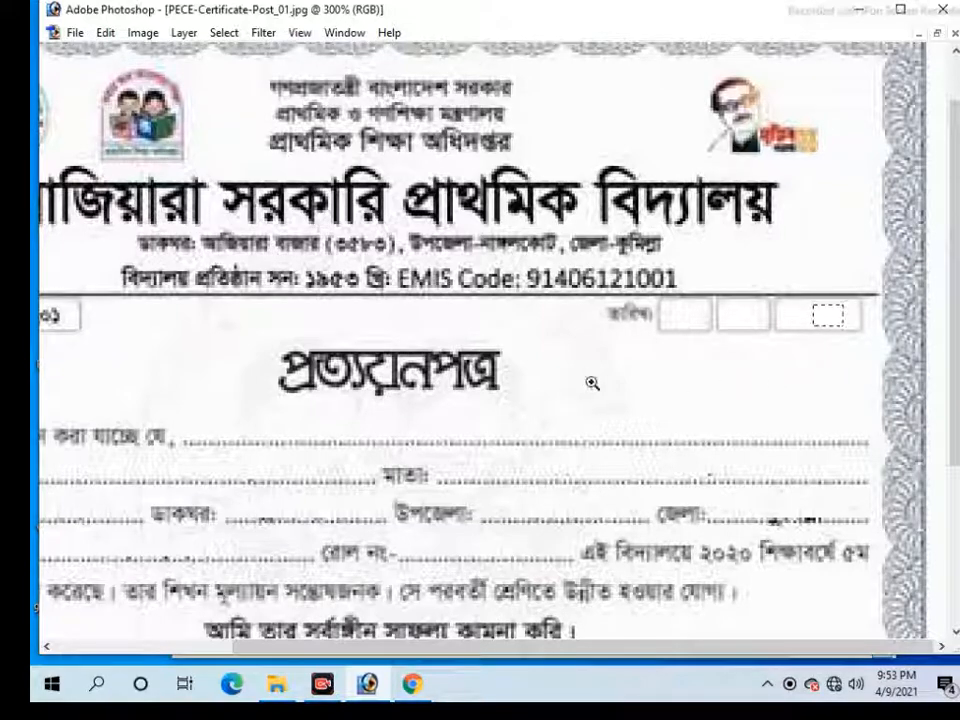
key(ctrl+minus)
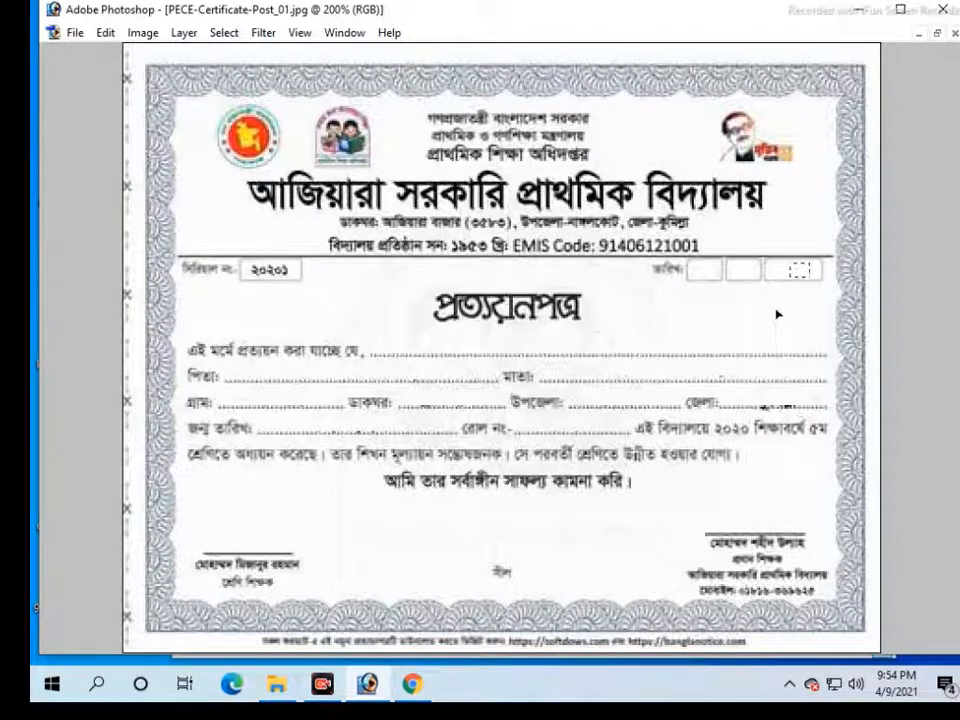
key(ctrl+d)
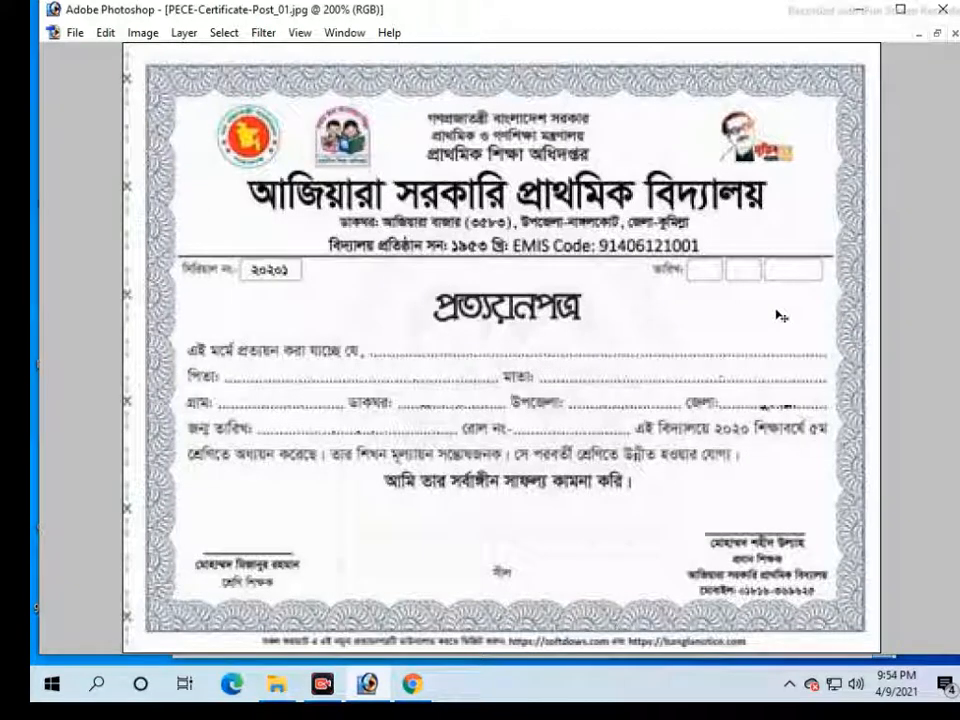